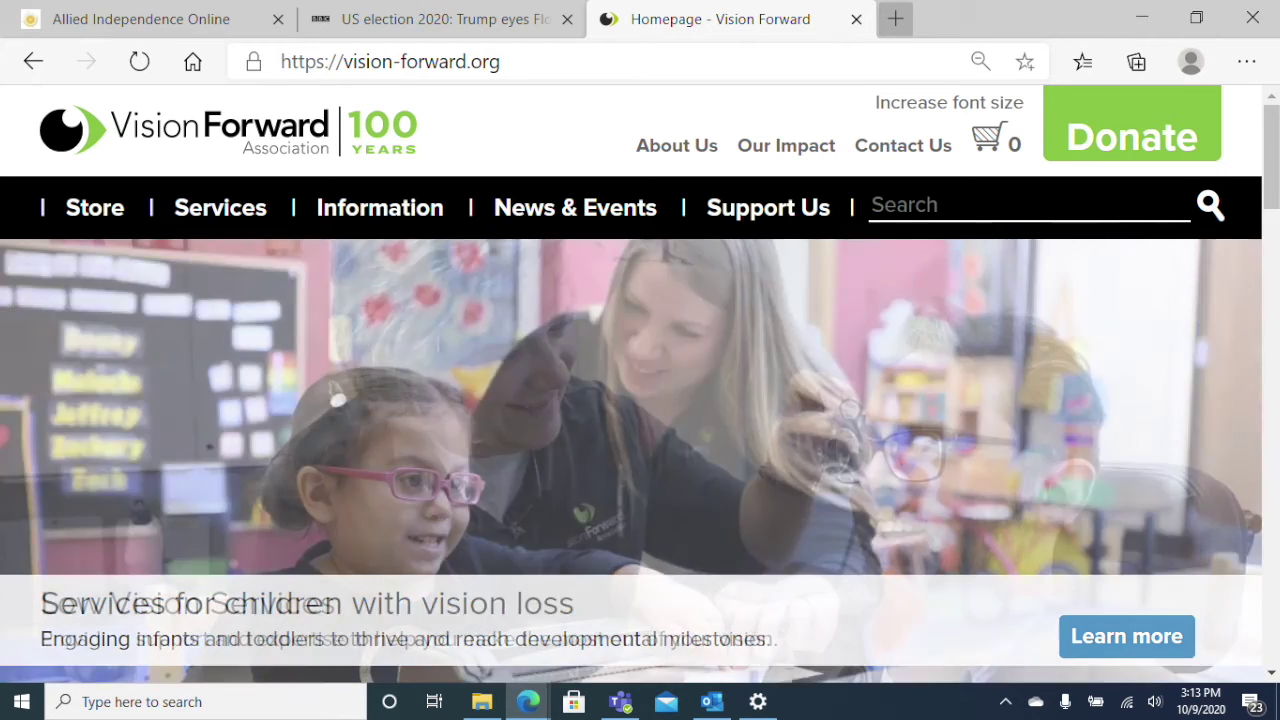
- Zoom the Vision Forward homepage in four increments to 175%, then back down one increment to 125%
key("ctrl+plus")
key("ctrl+plus")
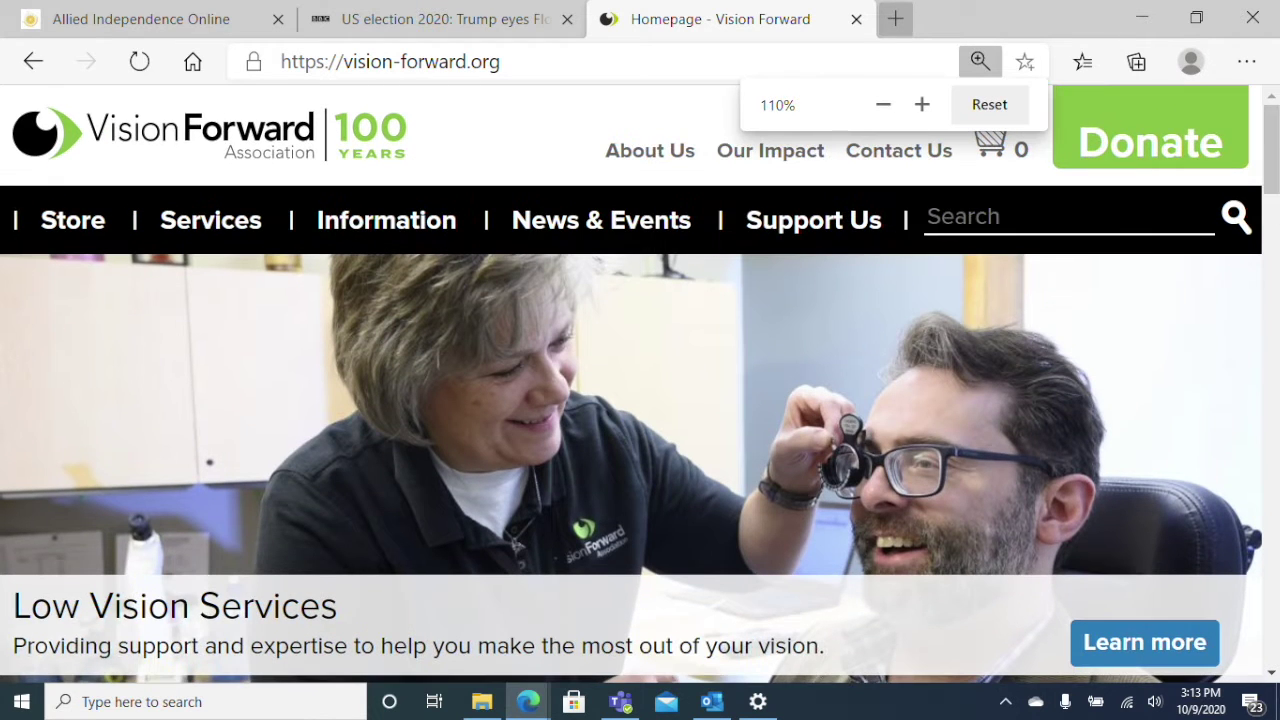
key("ctrl+plus")
key("ctrl+plus")
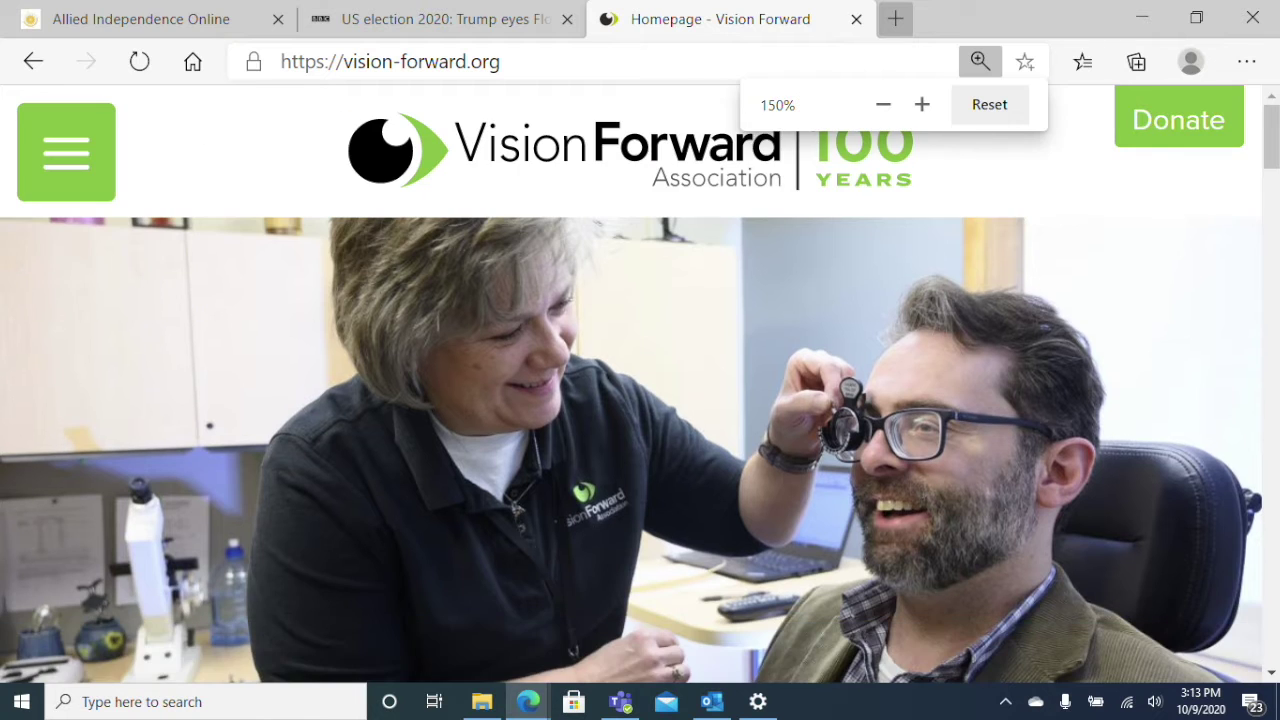
key("ctrl+plus")
key("ctrl+plus")
key("ctrl+plus")
key("ctrl+plus")
key("ctrl+plus")
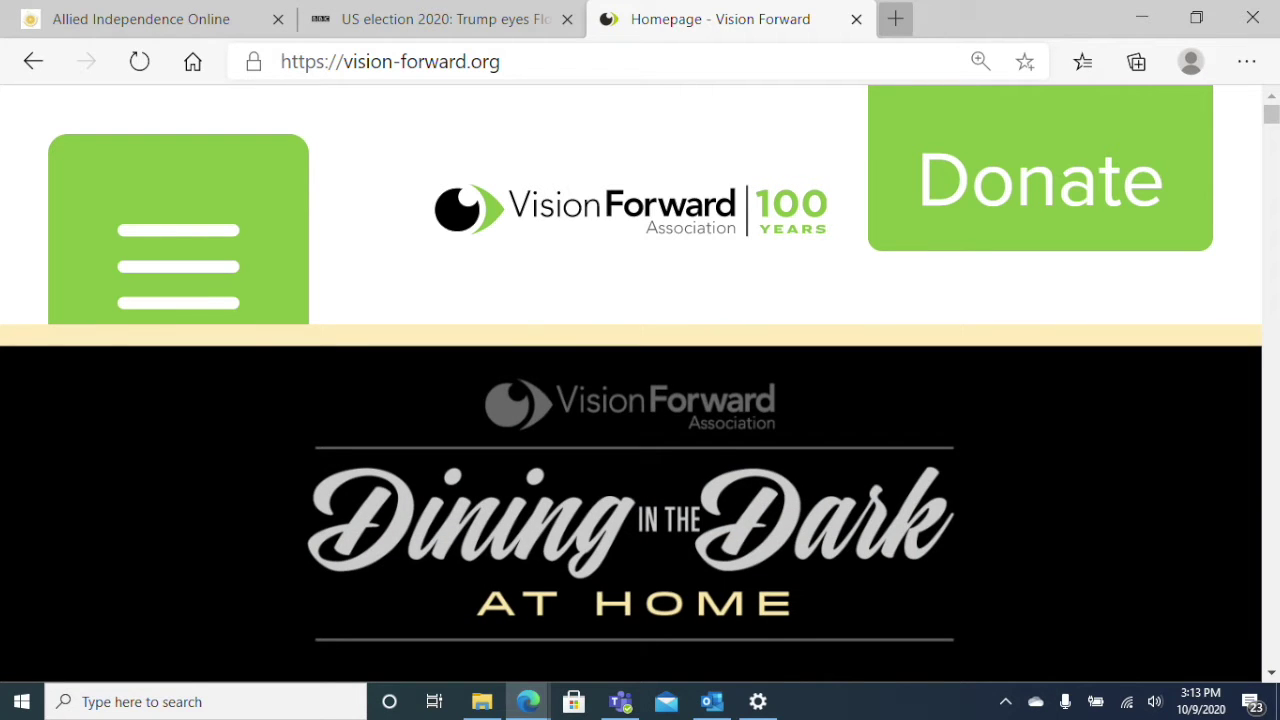
key("ctrl+plus")
key("ctrl+plus")
key("ctrl+plus")
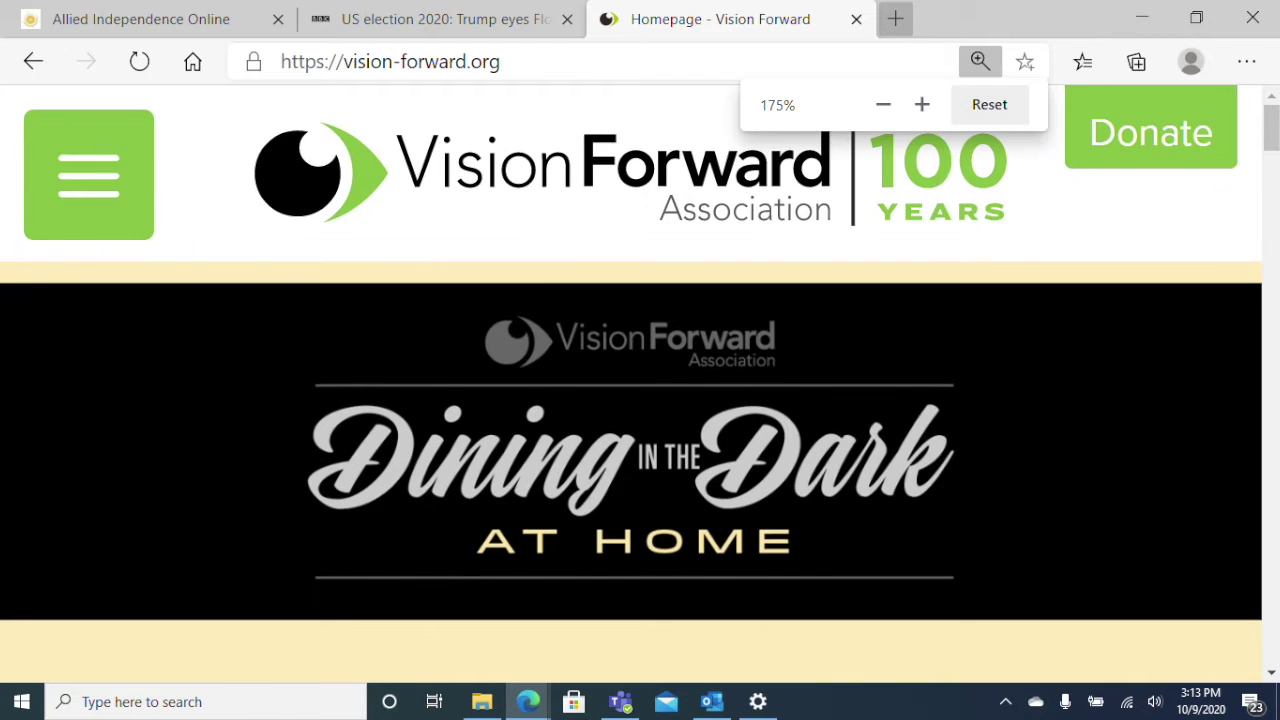
key("ctrl+minus")
key("ctrl+minus")
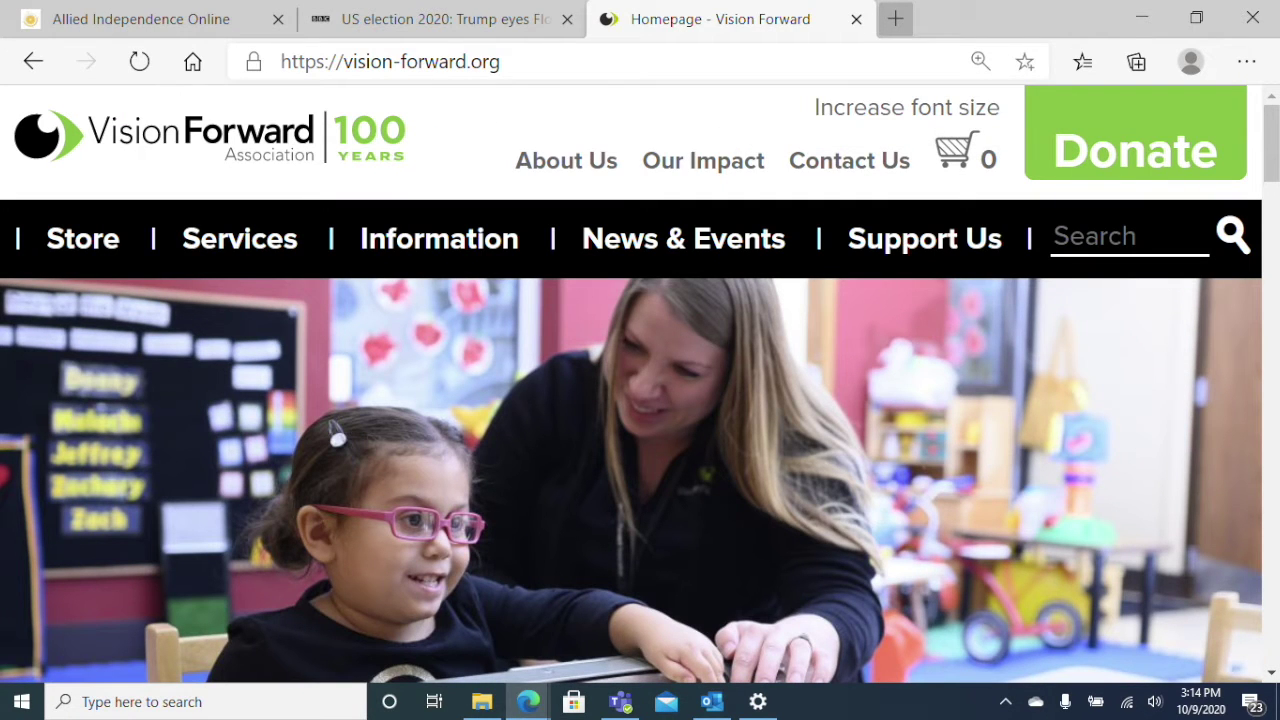
scroll(640, 384, "down", 6)
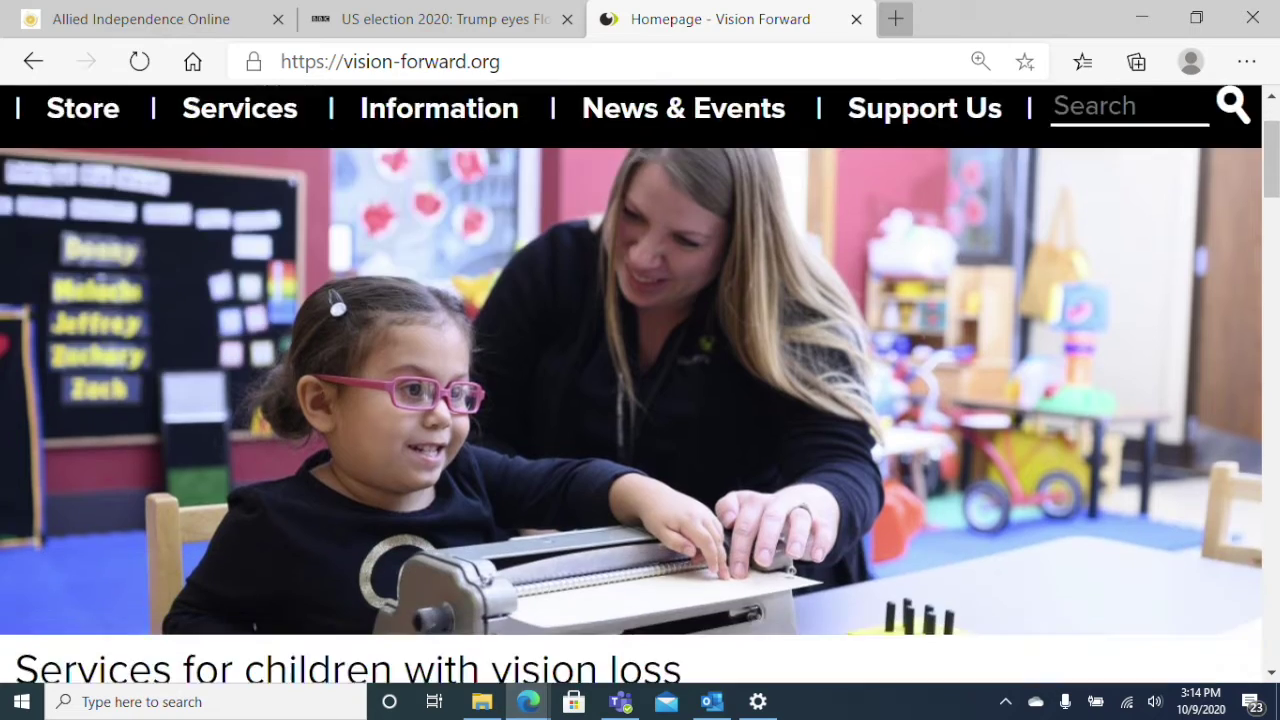
scroll(640, 384, "down", 5)
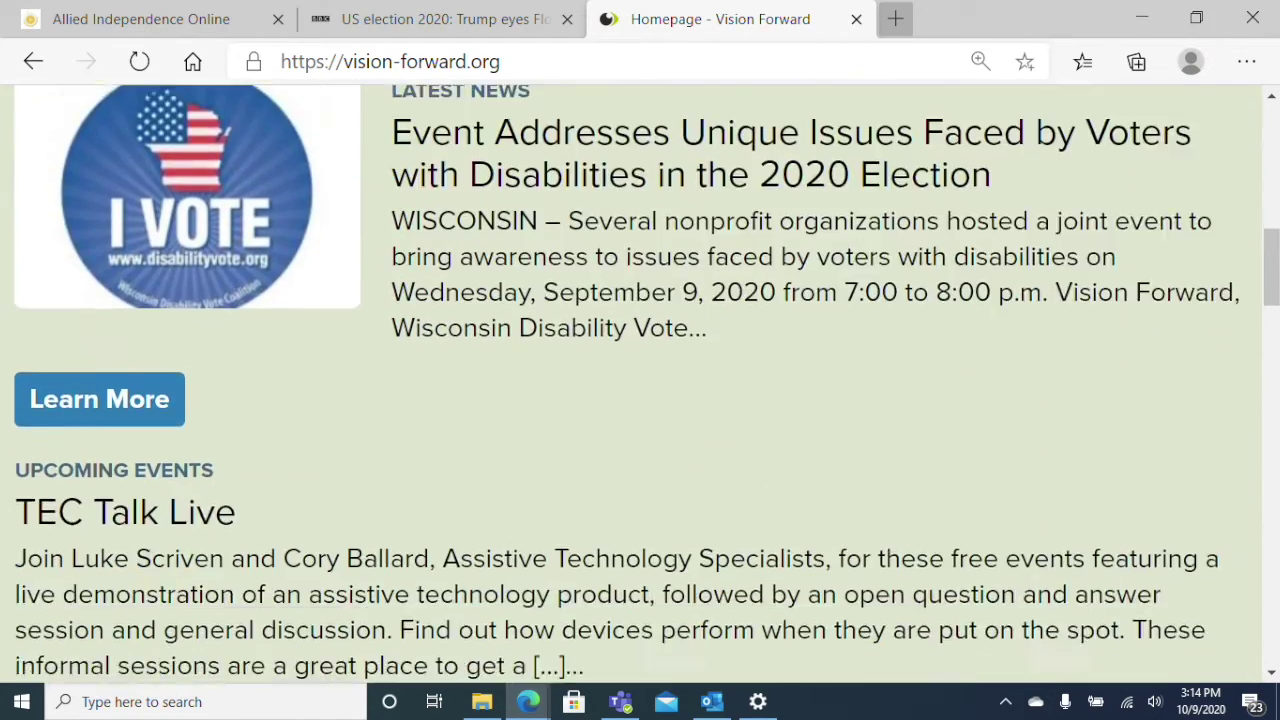
scroll(640, 384, "up", 1)
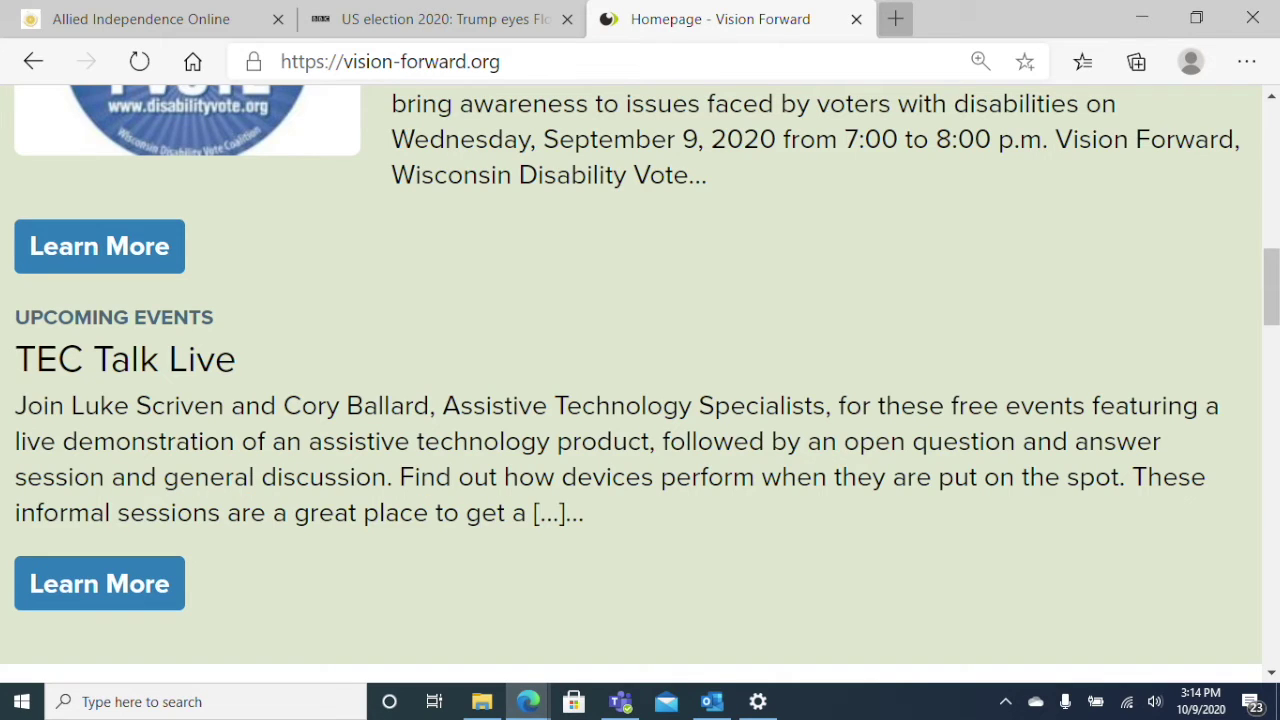
scroll(640, 384, "up", 6)
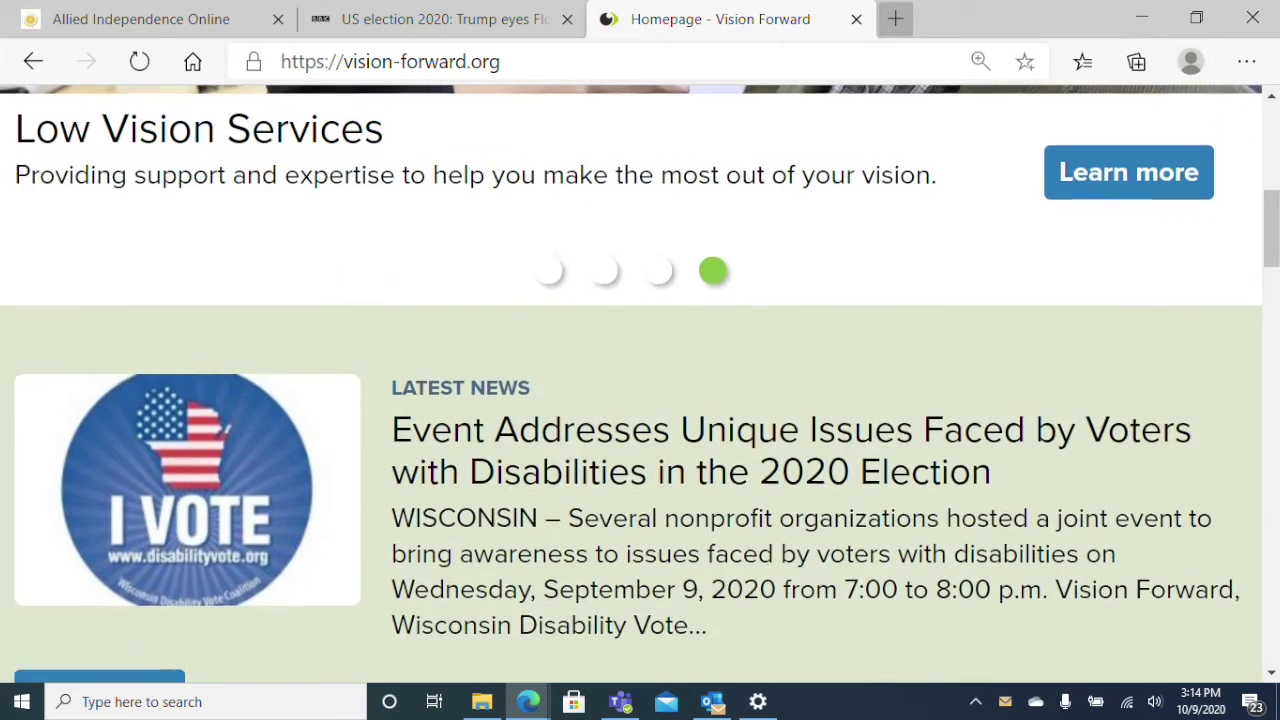
scroll(640, 384, "up", 9)
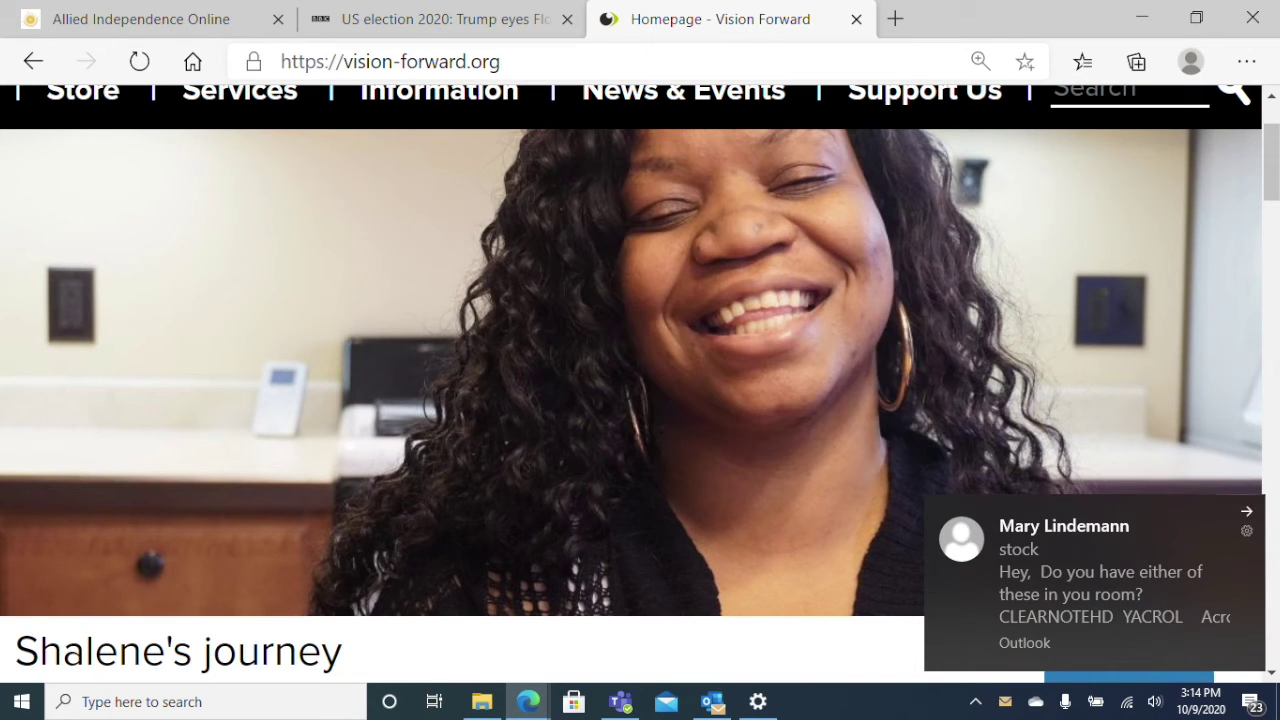
mouse_move(923, 92)
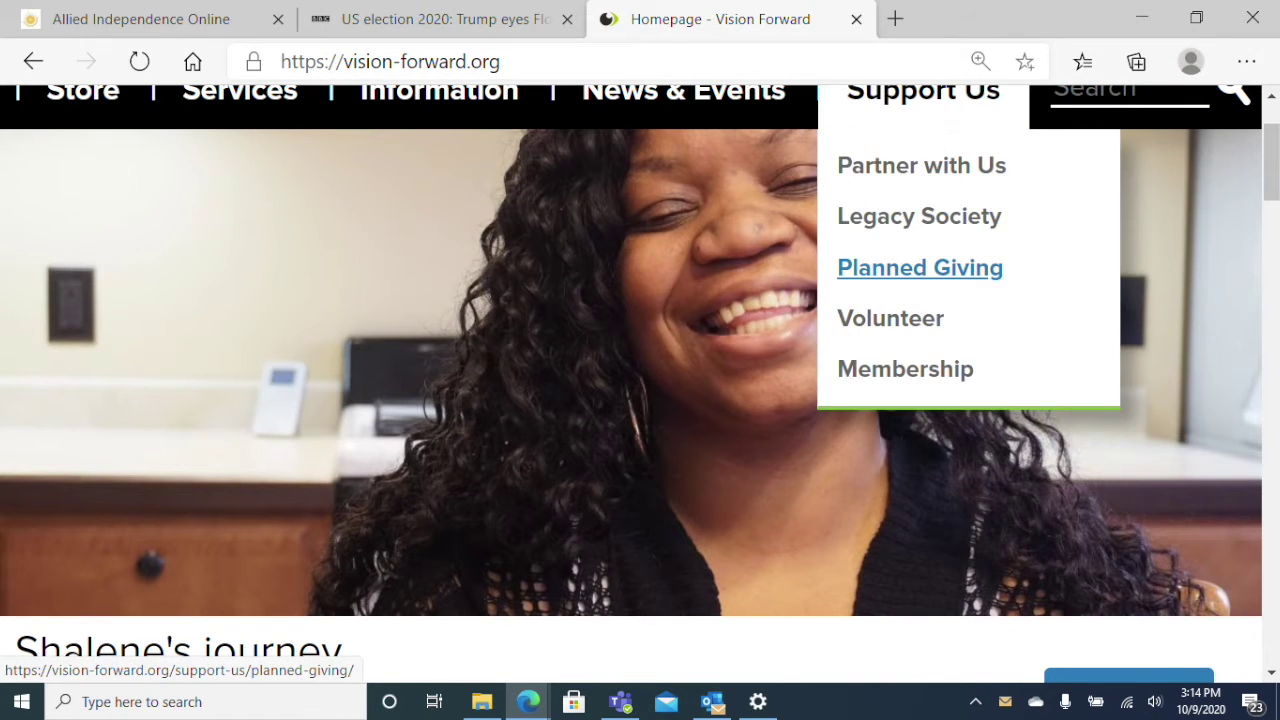
scroll(920, 267, "up", 2)
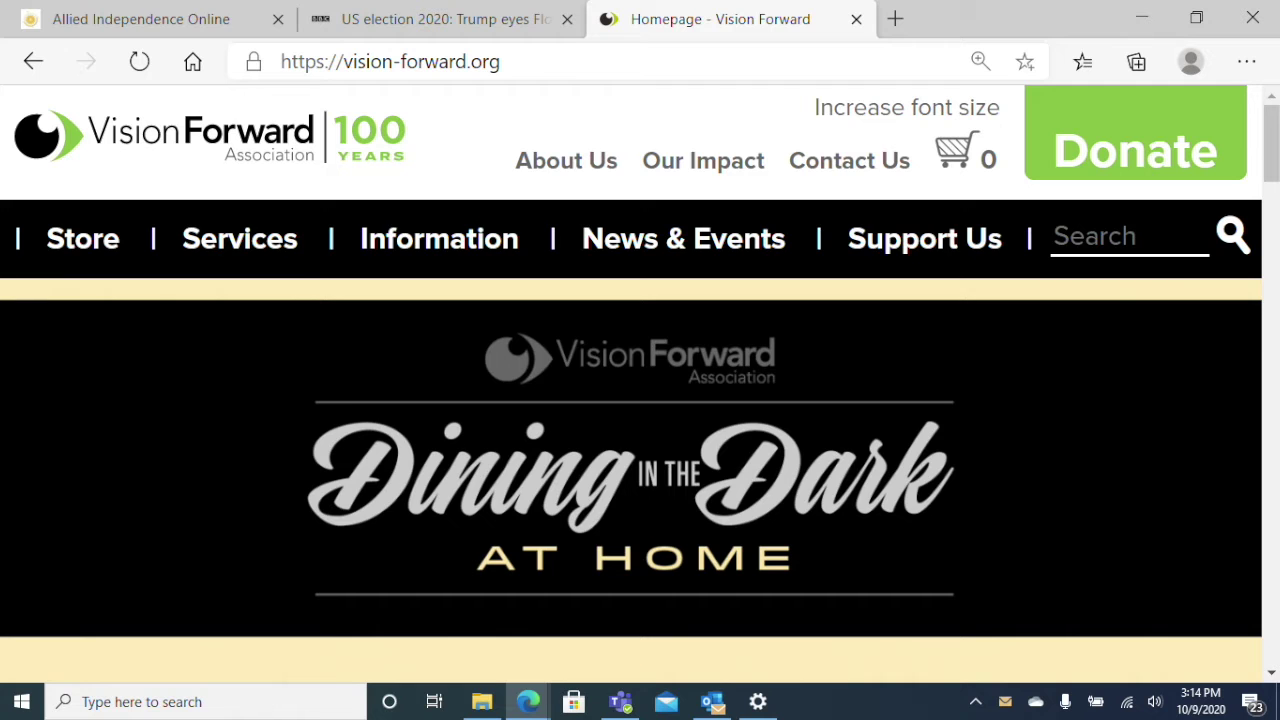
- Switch to the BBC tab and scroll past the video to the US election 2020 article text
key("ctrl+shift+Tab")
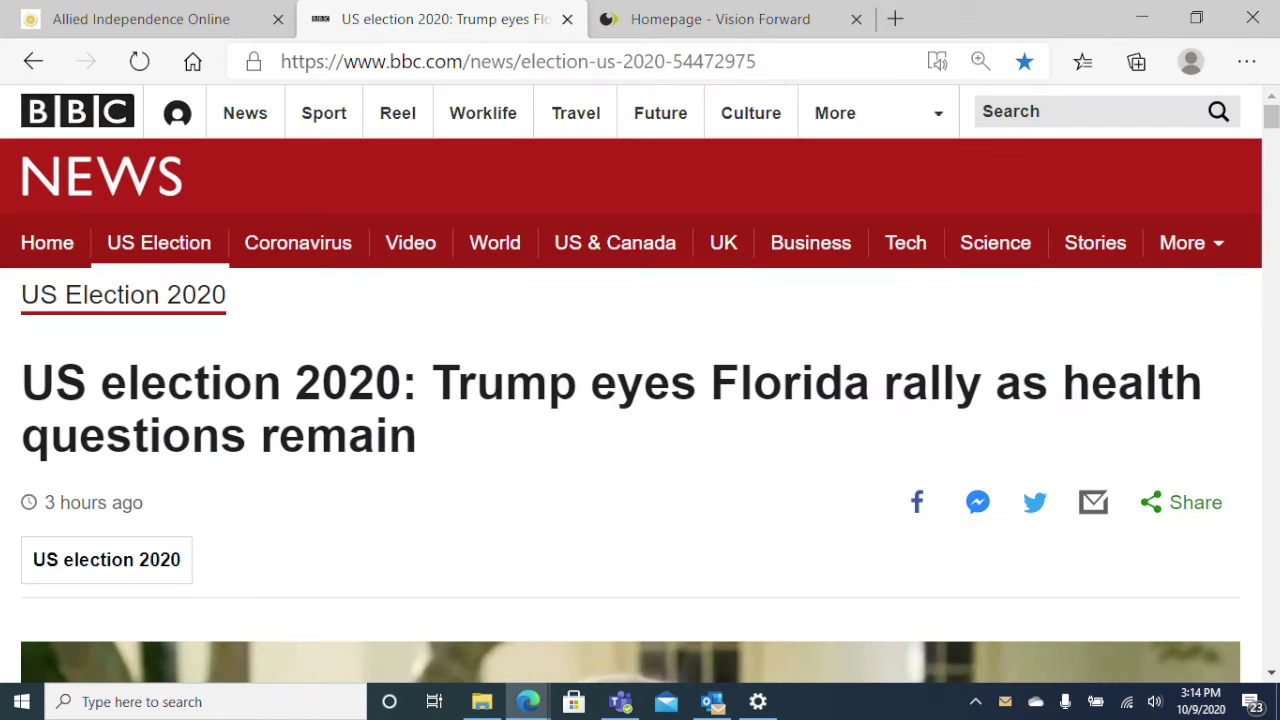
scroll(640, 400, "down", 3)
scroll(640, 400, "down", 5)
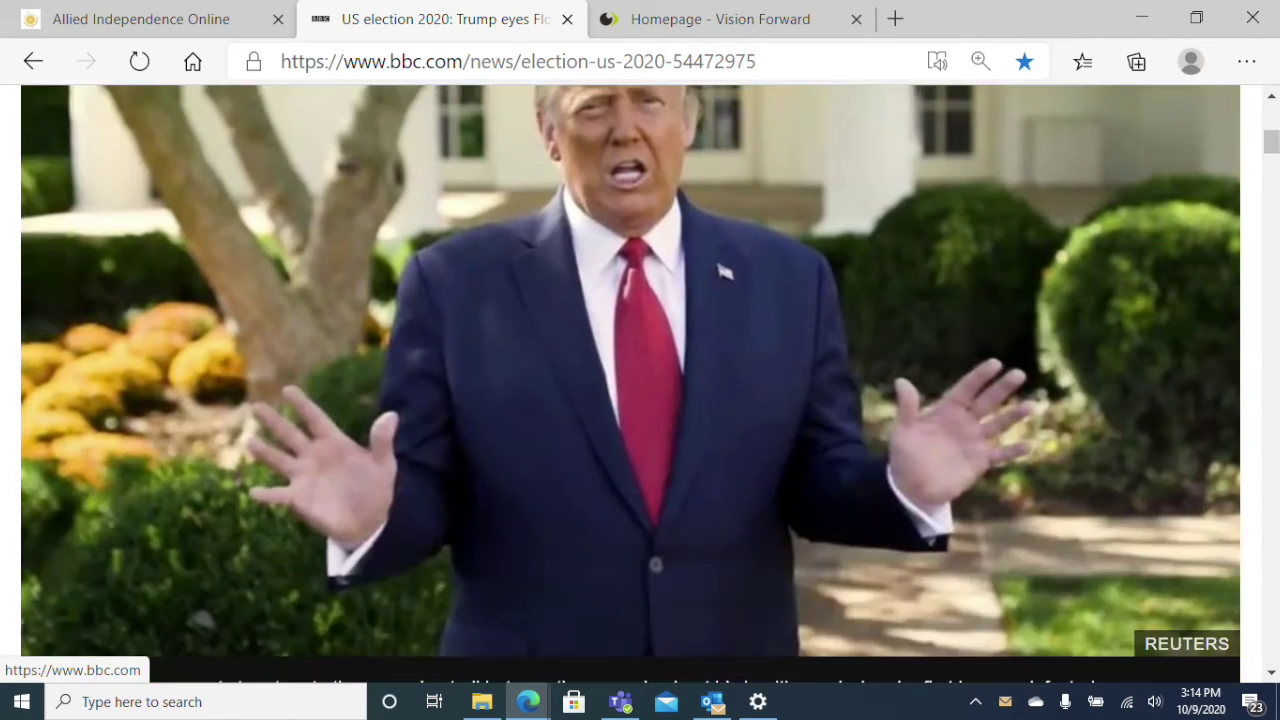
scroll(640, 400, "down", 4)
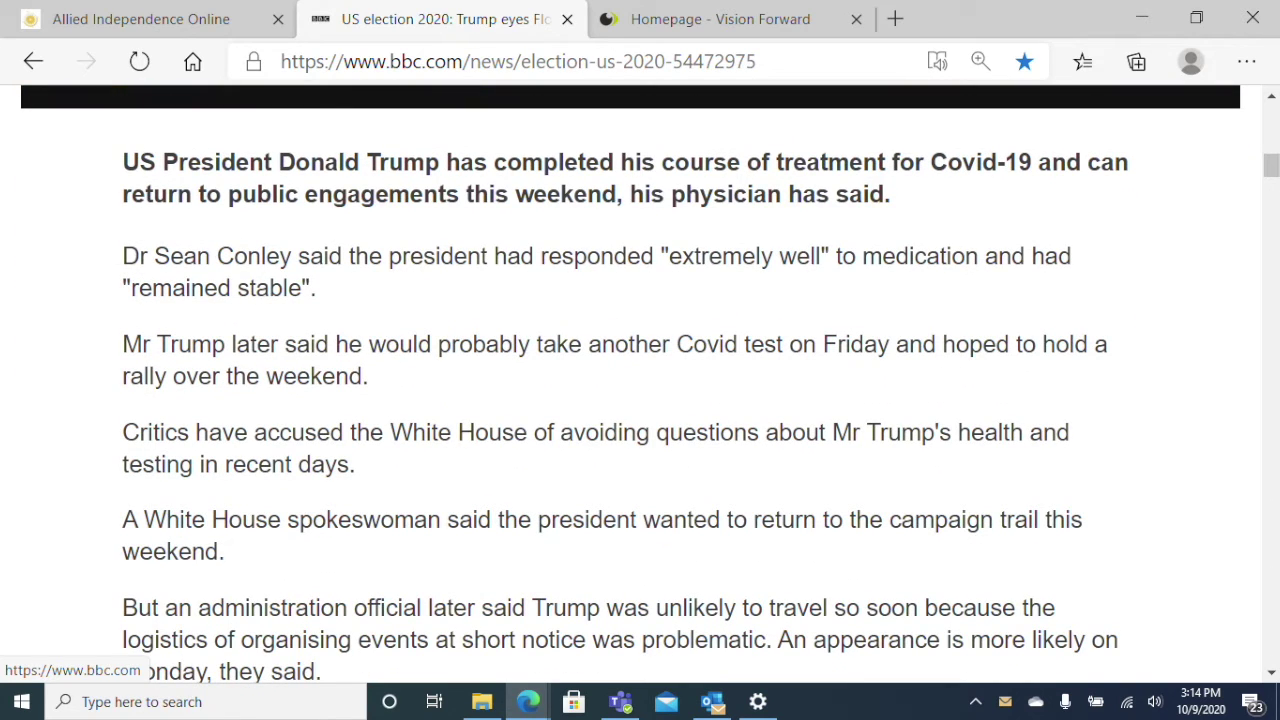
- Start Read Aloud on the BBC election article
key("ctrl+shift+u")
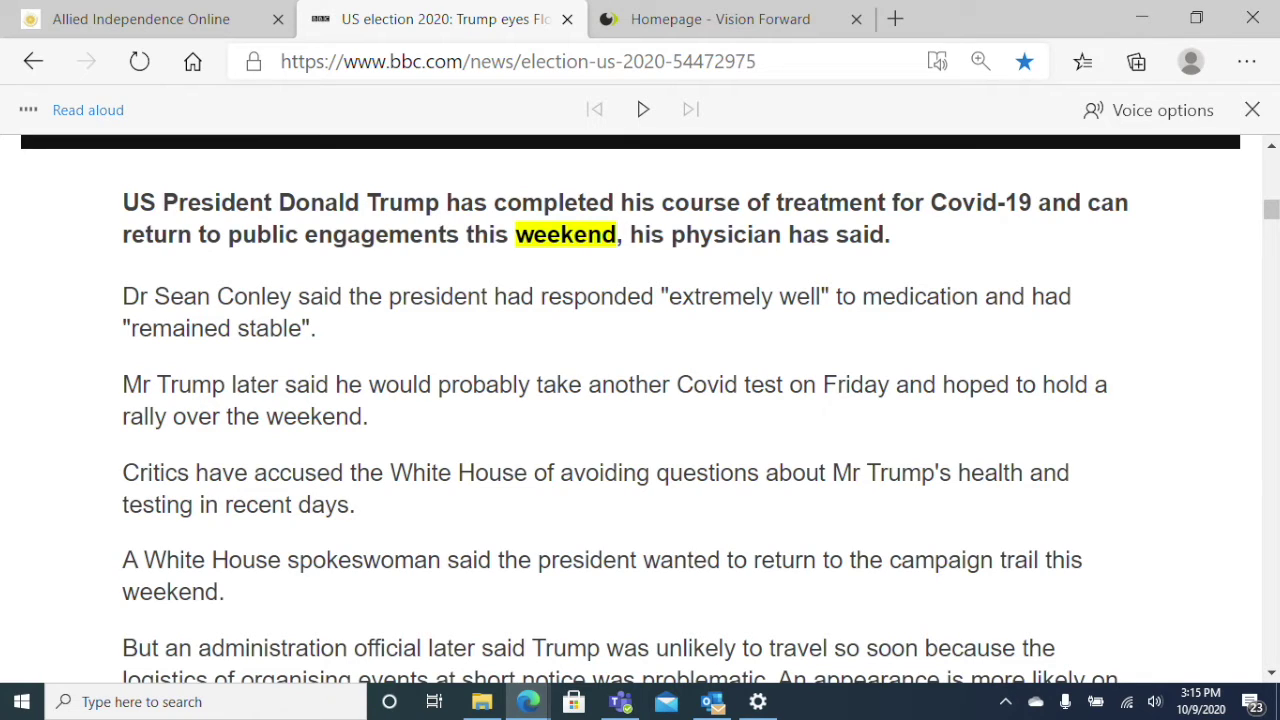
- Open a new tab showing the Microsoft start page
key("ctrl+t")
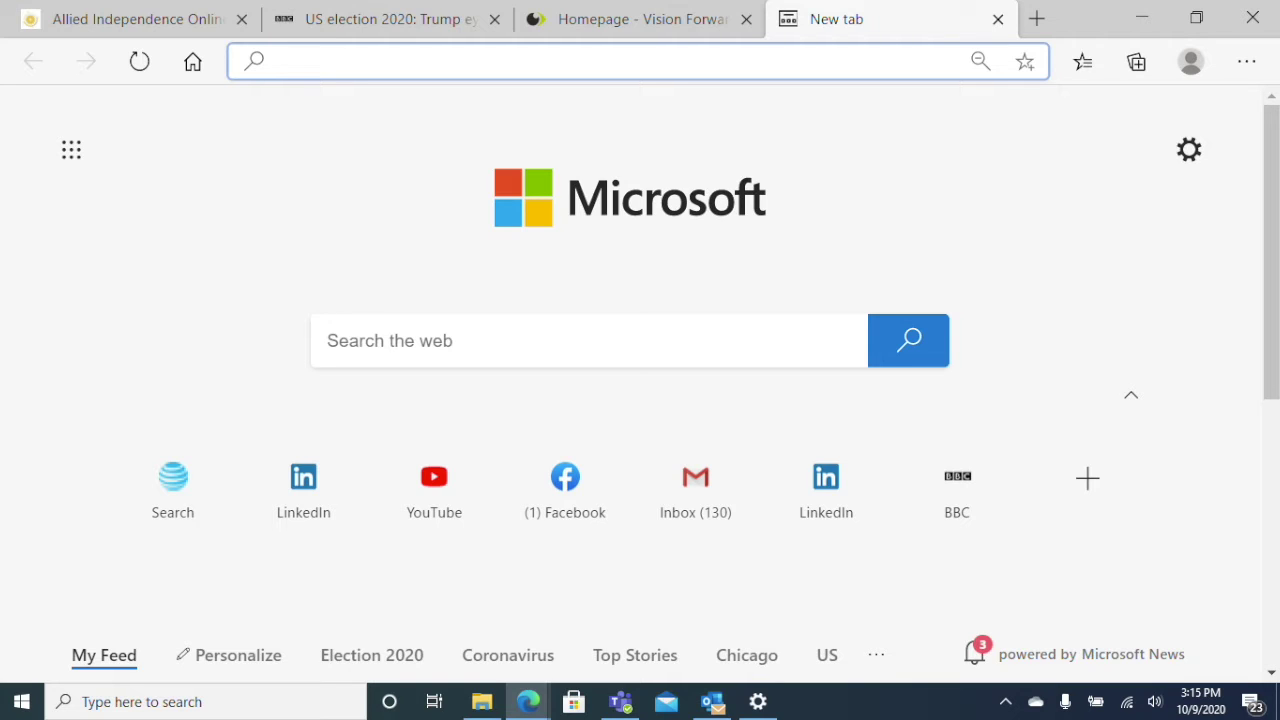
- Cycle through the tabs to the empty New tab and close it, returning to Vision Forward
key("ctrl+Tab")
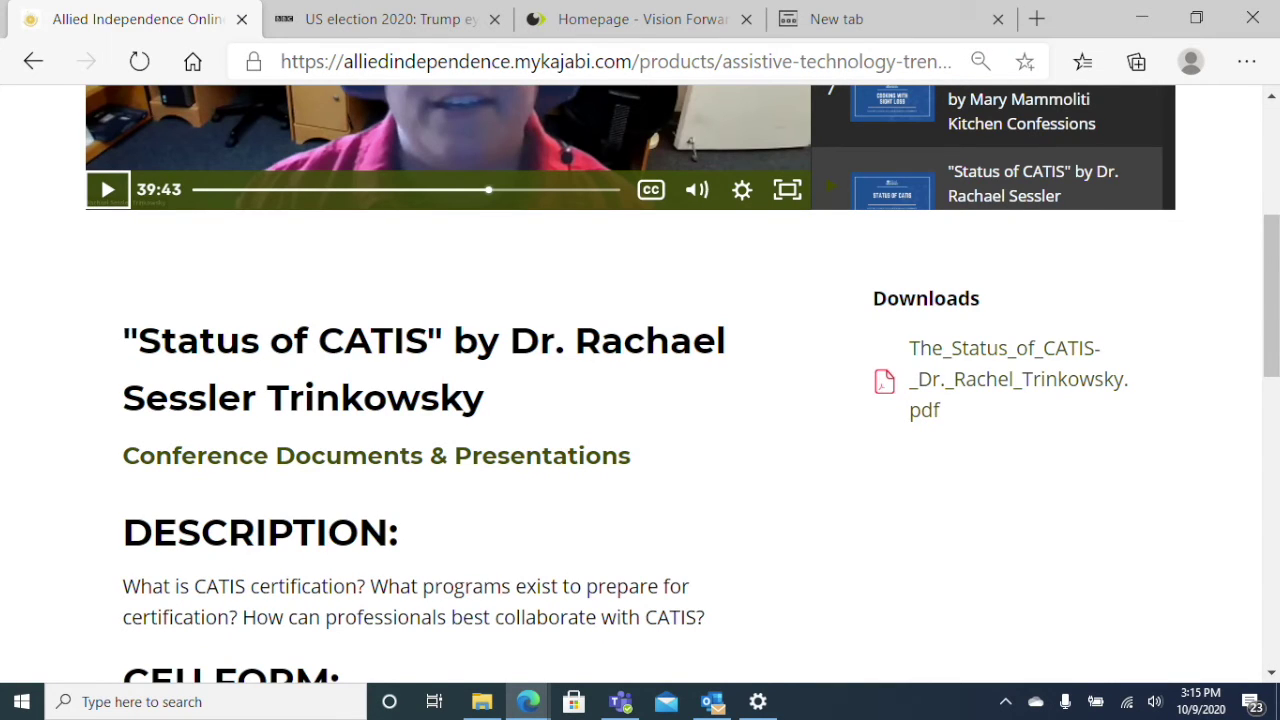
key("ctrl+Tab")
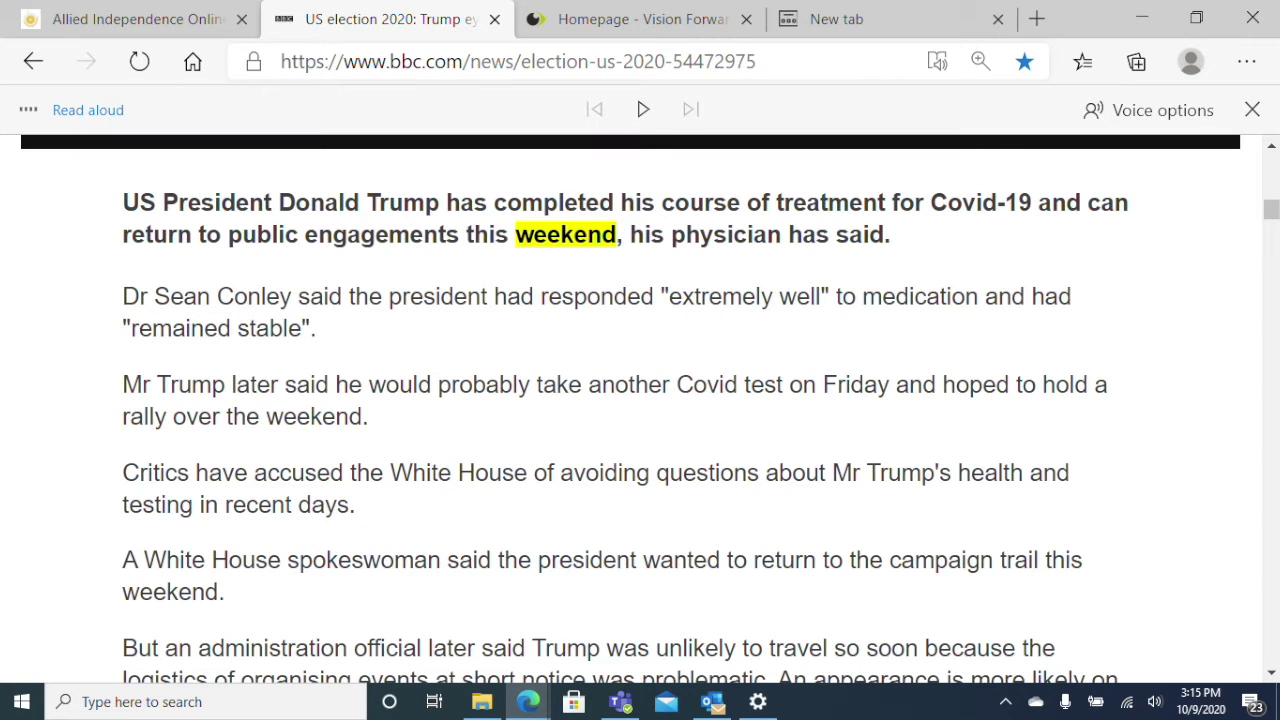
key("ctrl+Tab")
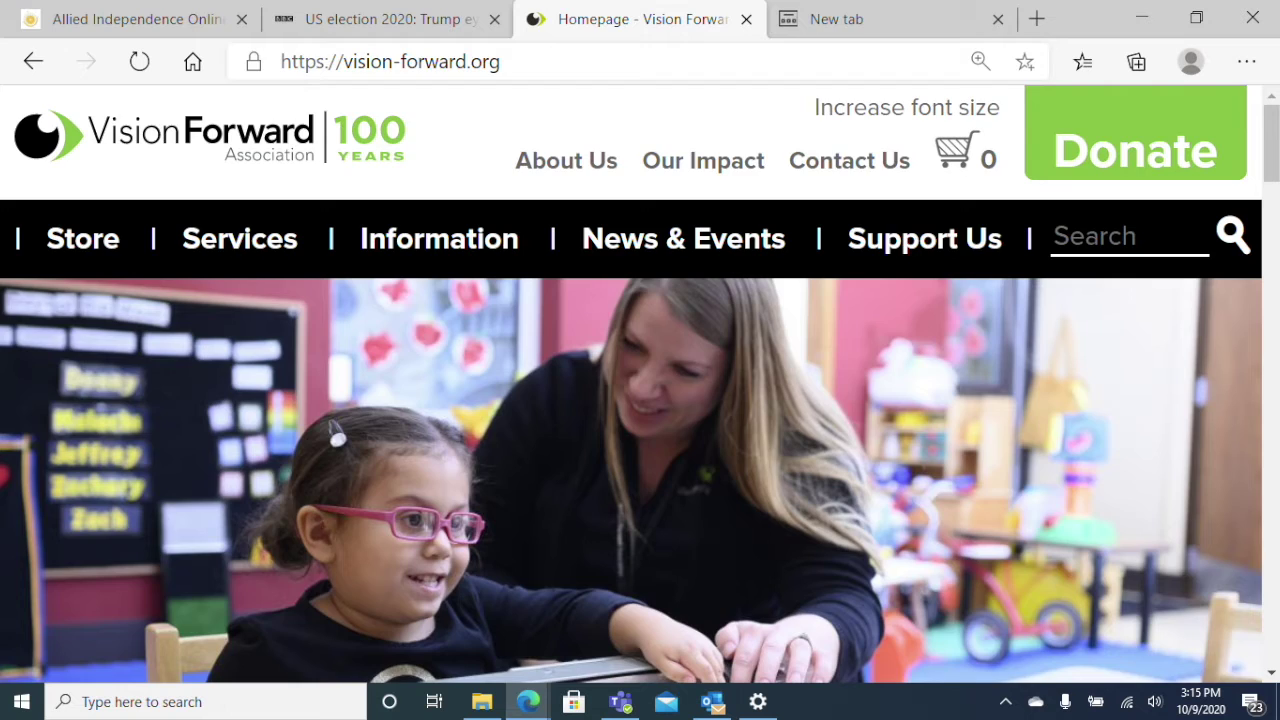
key("ctrl+Tab")
key("ctrl+Tab")
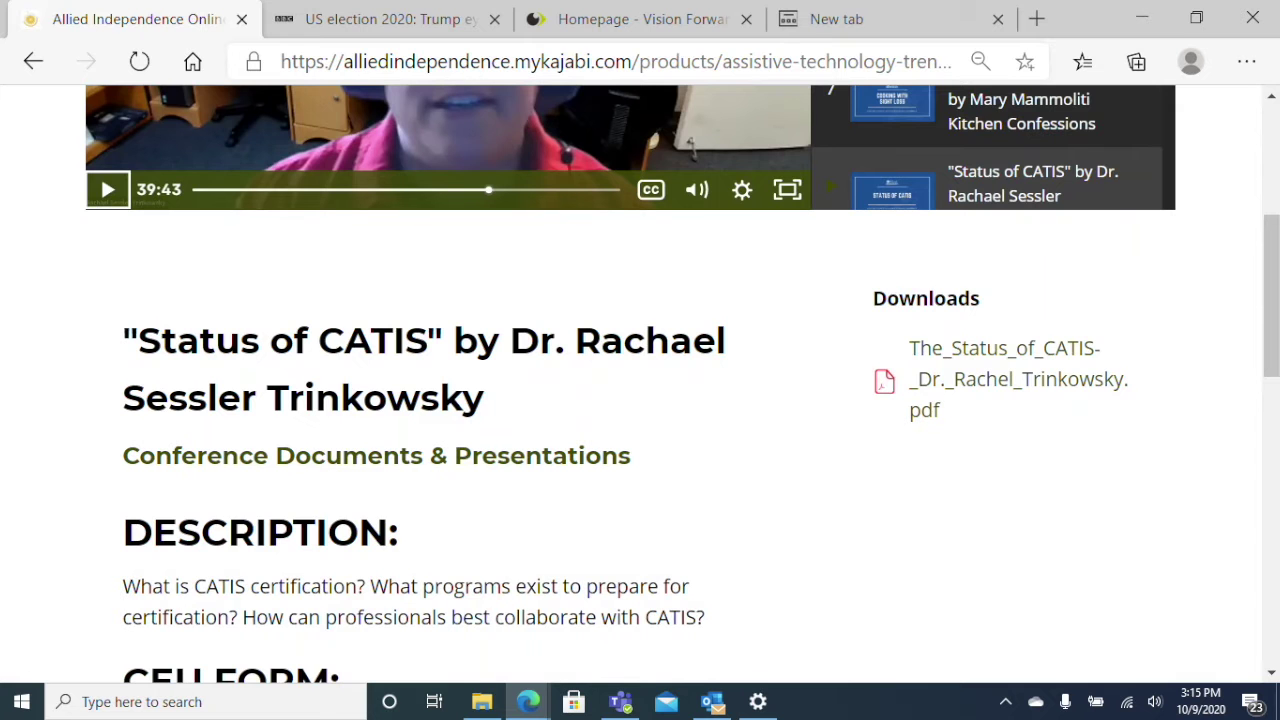
key("ctrl+Tab")
key("ctrl+Tab")
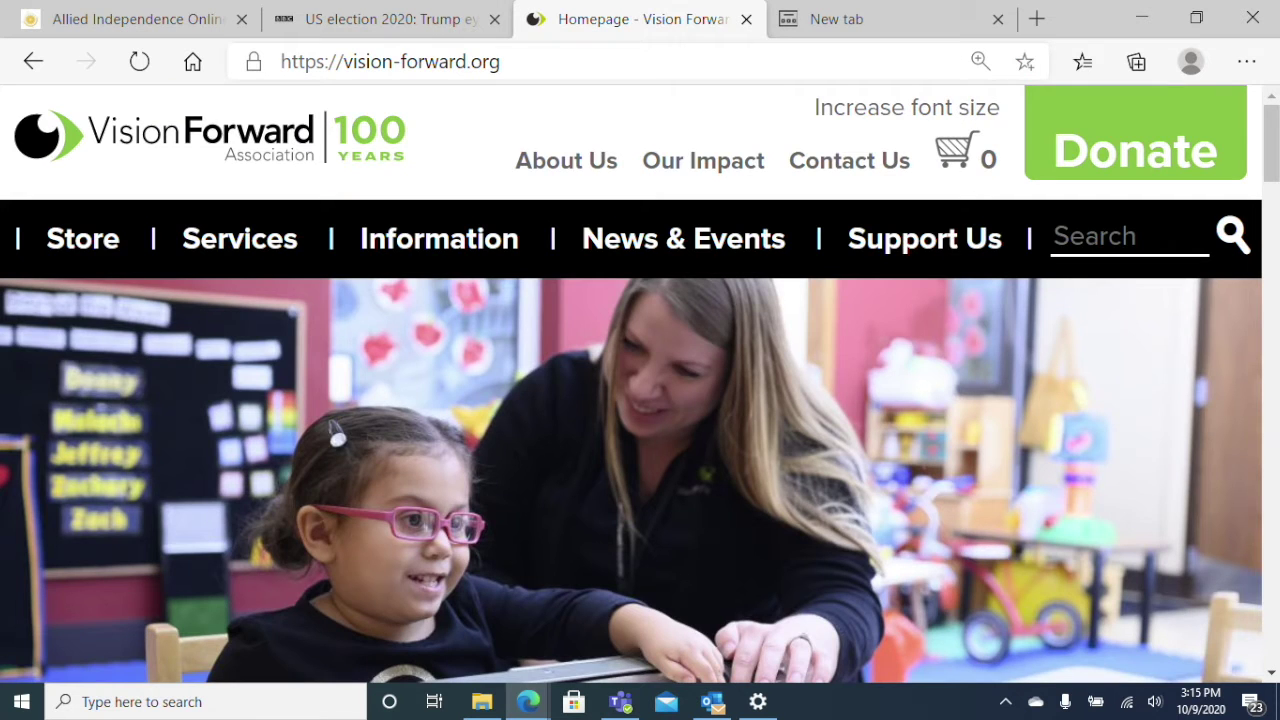
key("ctrl+Tab")
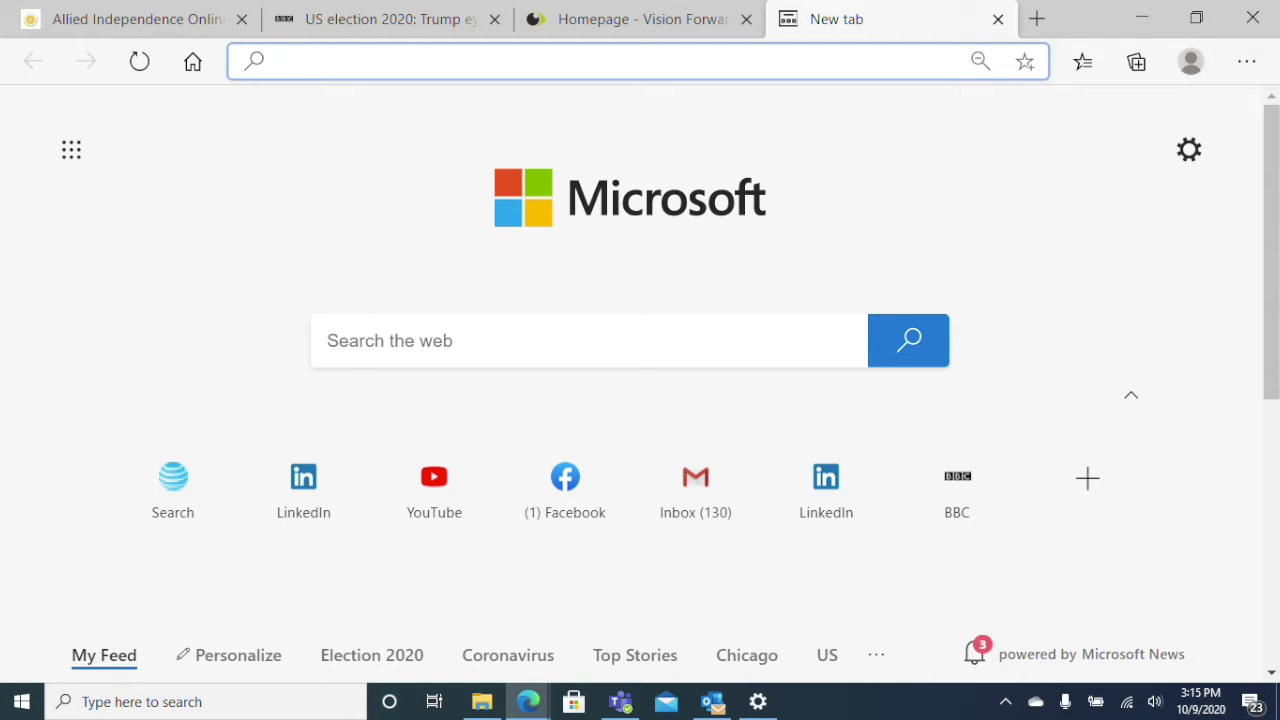
key("ctrl+w")
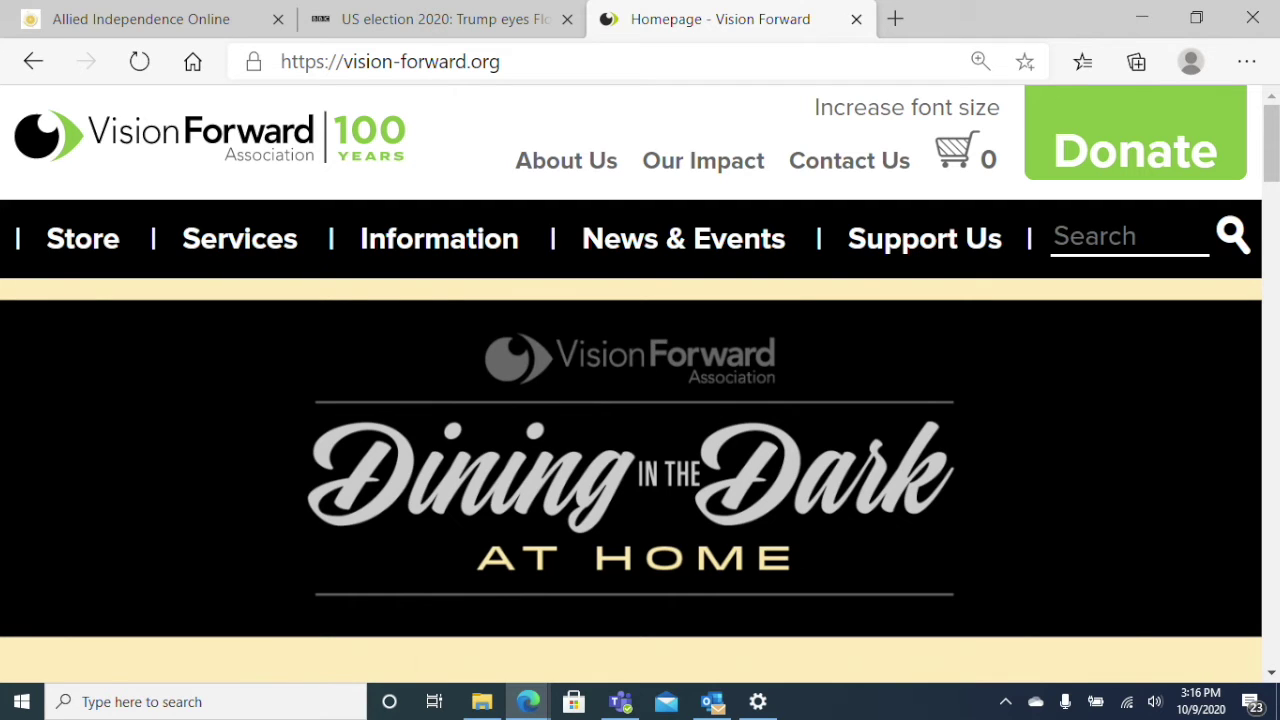
- Bookmark vision-forward.org into the Favorites bar folder and confirm with Done
key("ctrl+d")
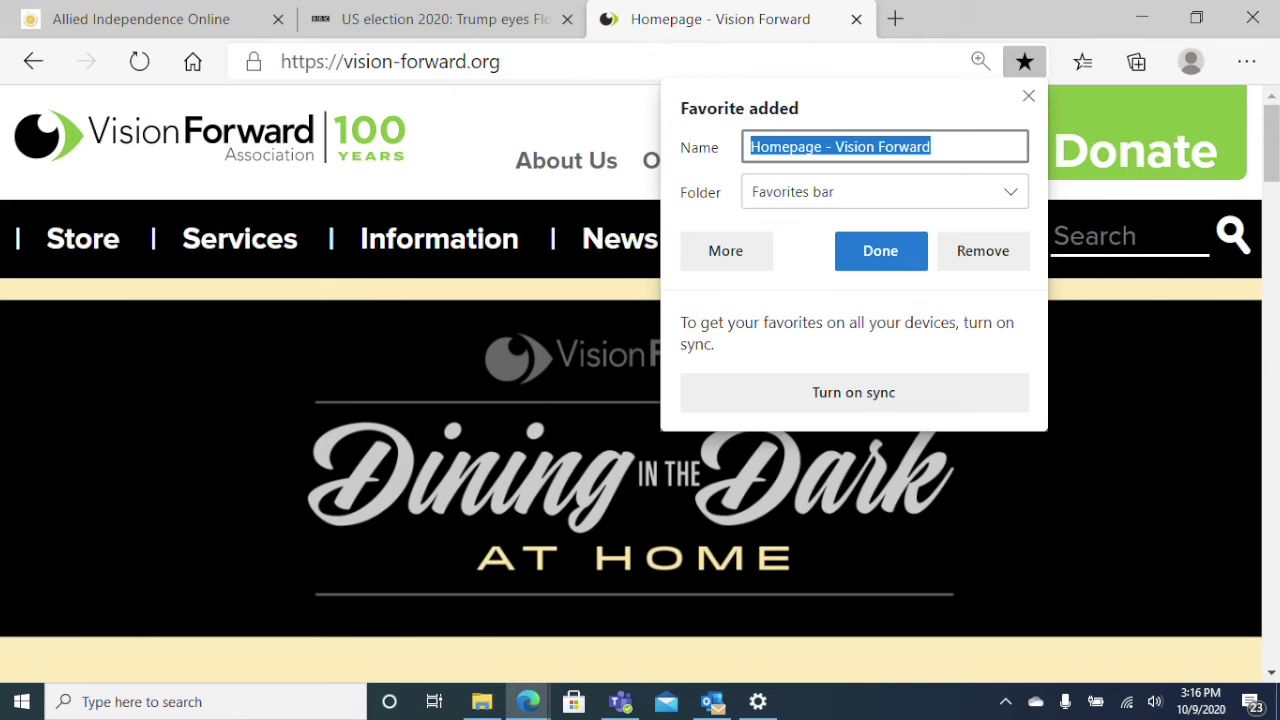
key("Return")
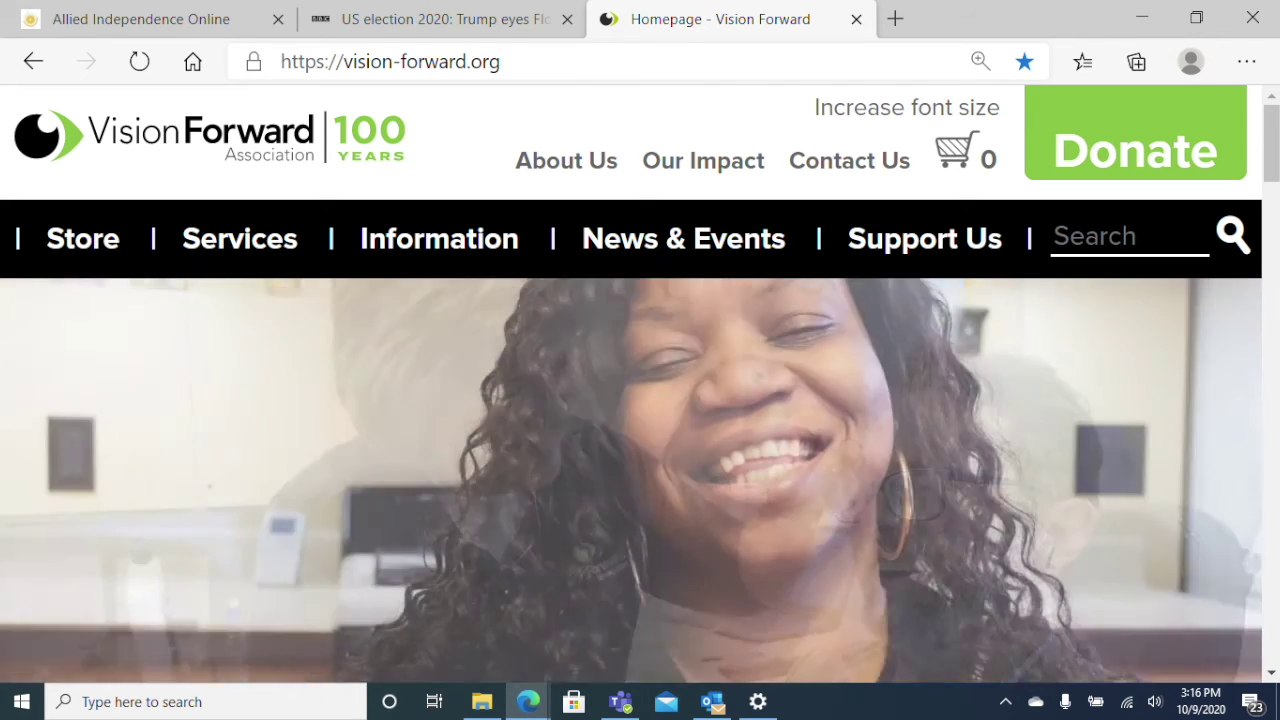
- In a new tab, search DuckDuckGo for 'cheese', then go back to the new tab page
key("ctrl+t")
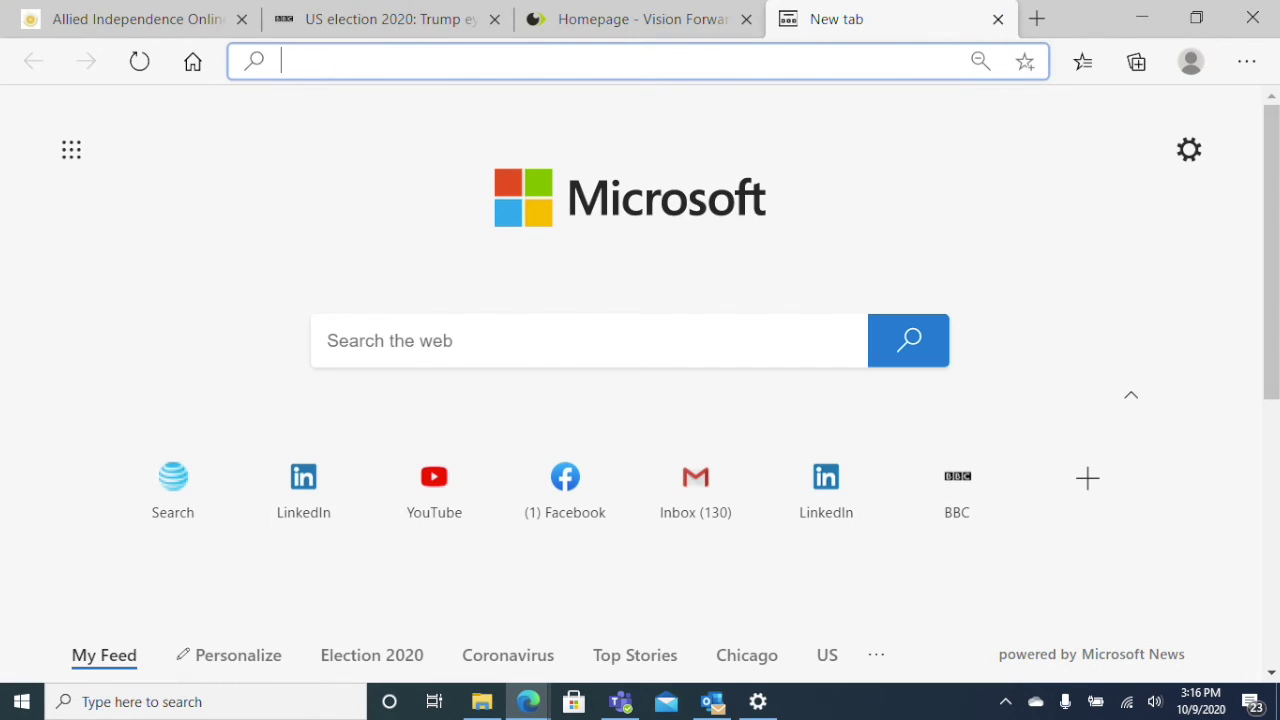
type("cheese")
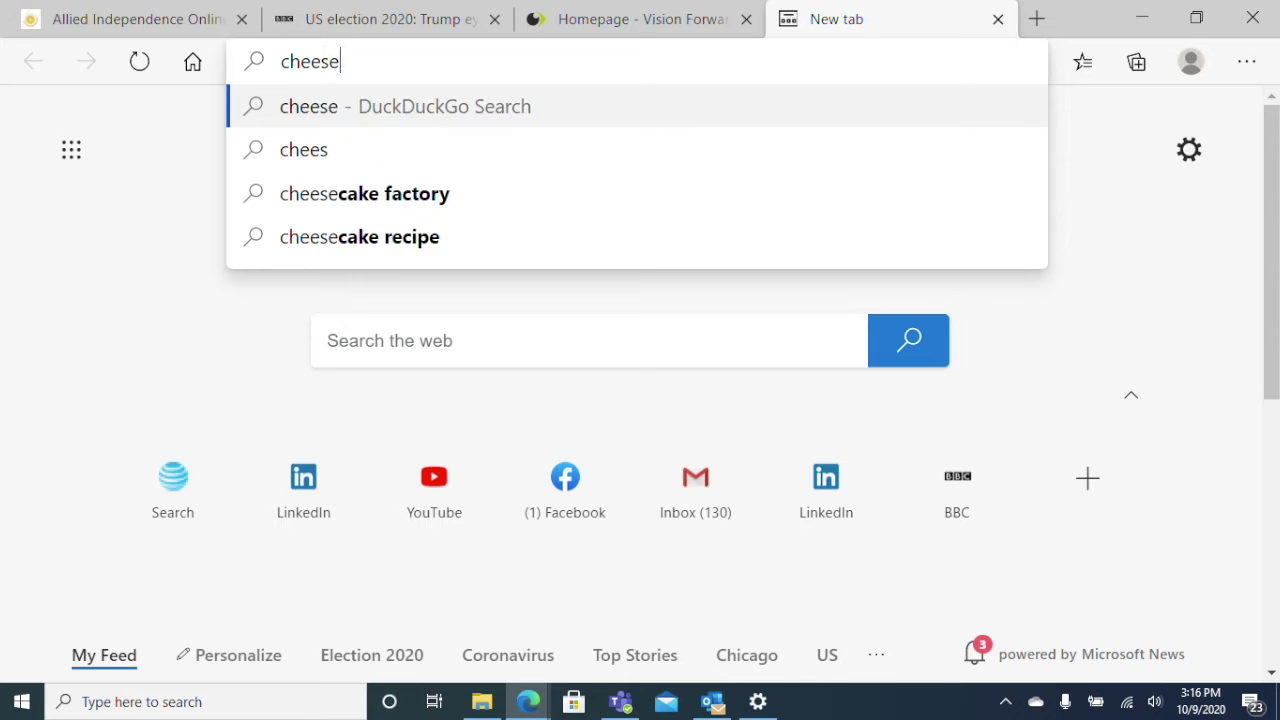
key("Return")
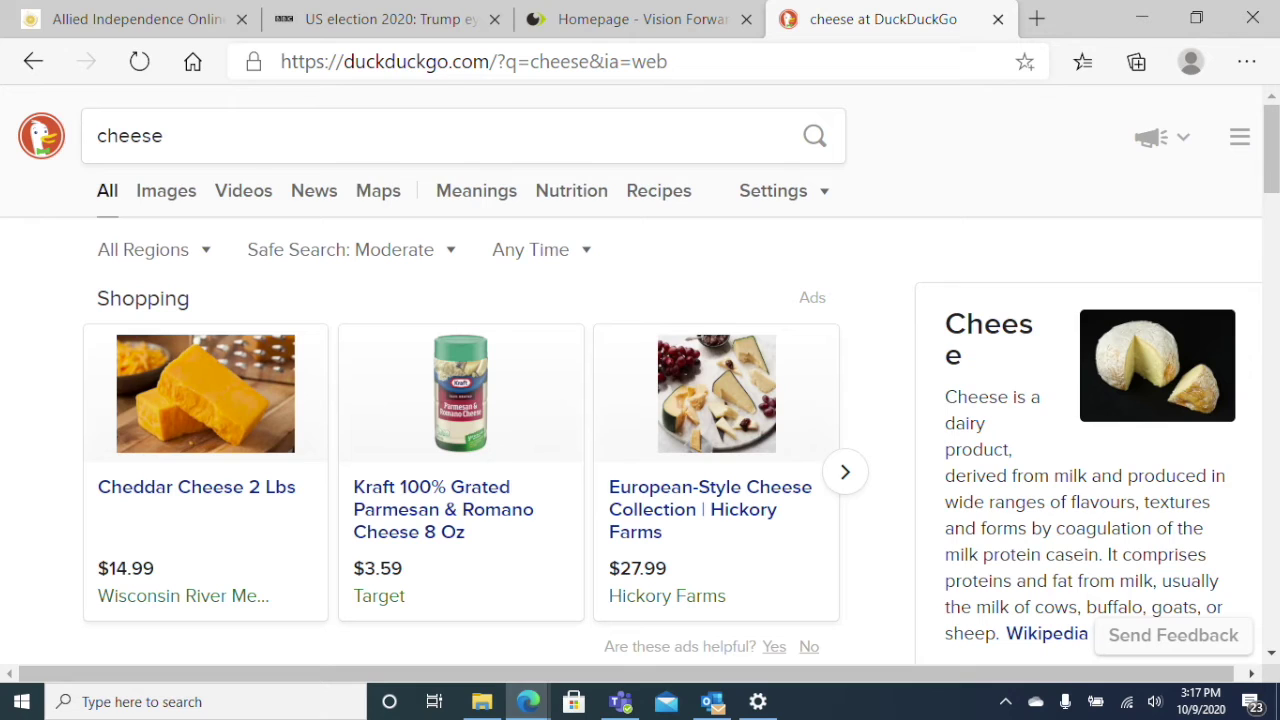
key("alt+Left")
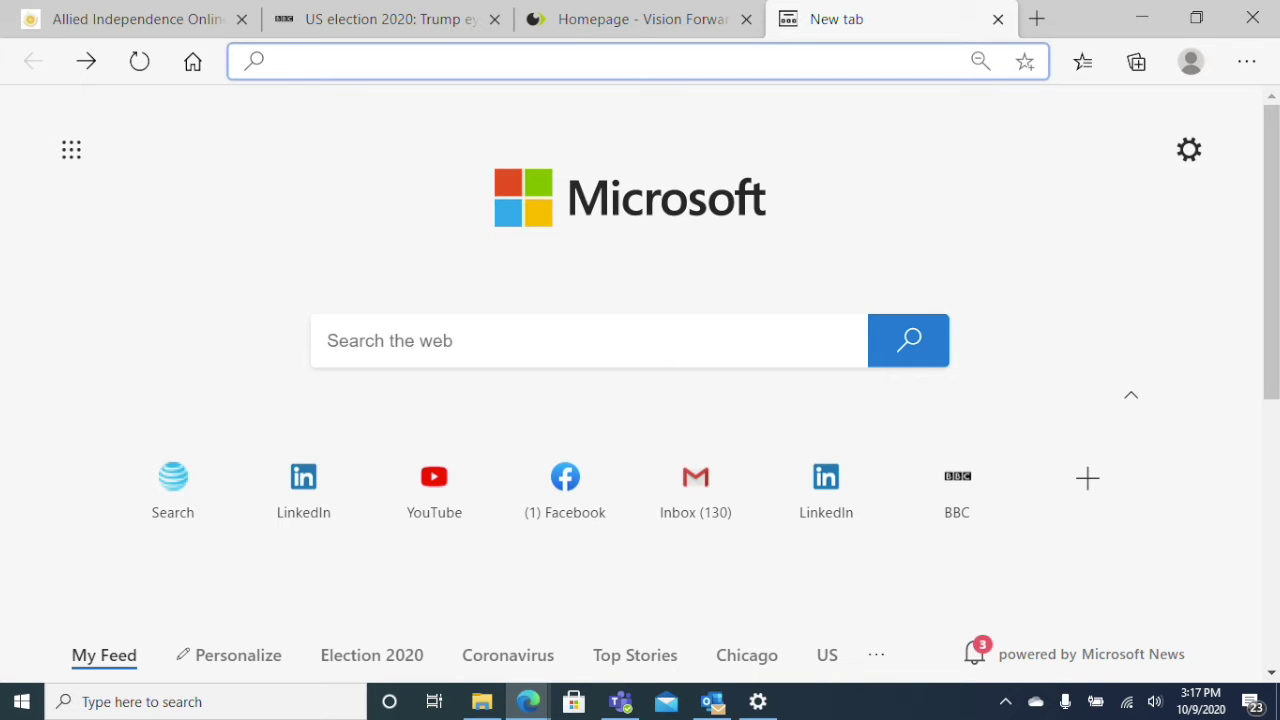
type("cheese")
key("Return")
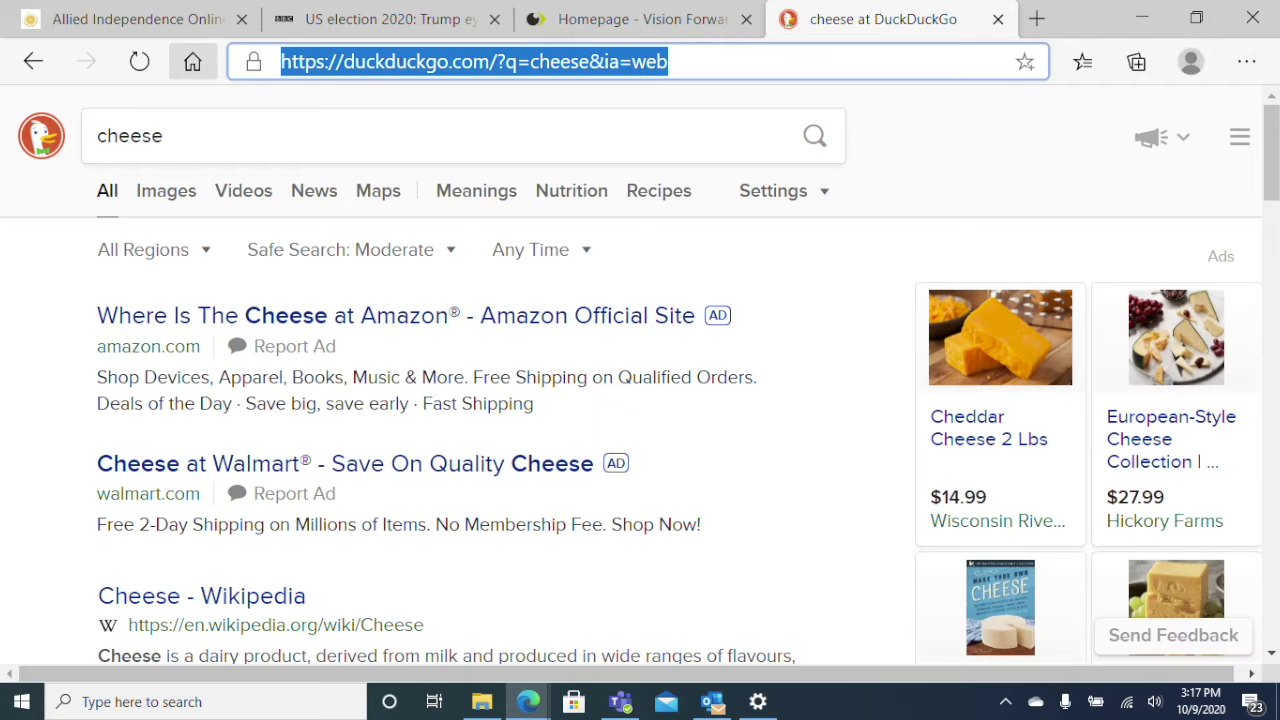
left_click(162, 136)
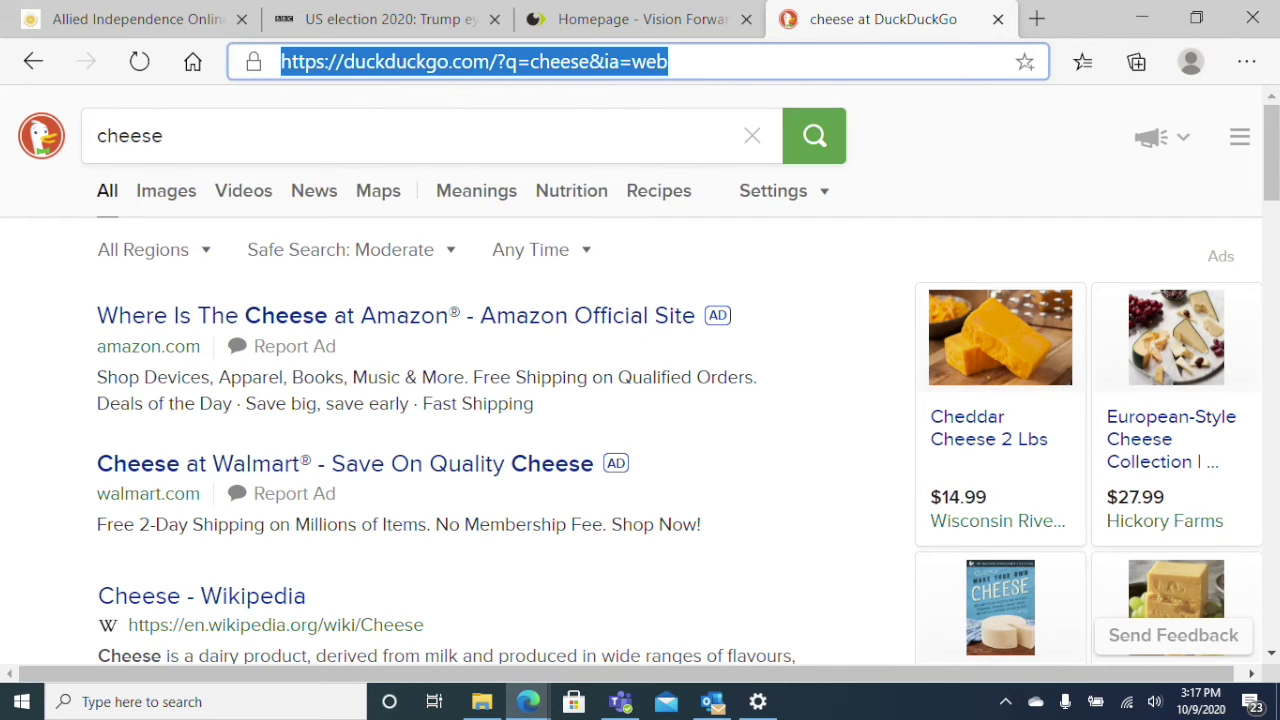
key("Return")
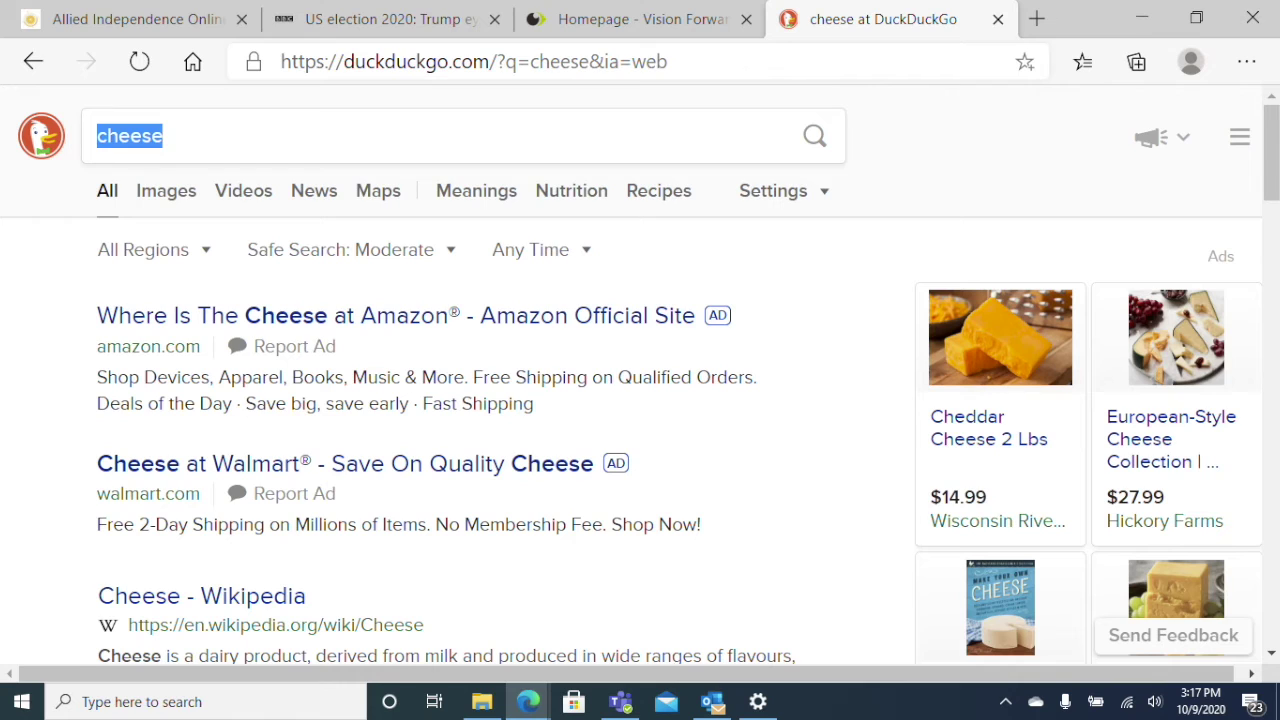
key("alt+Home")
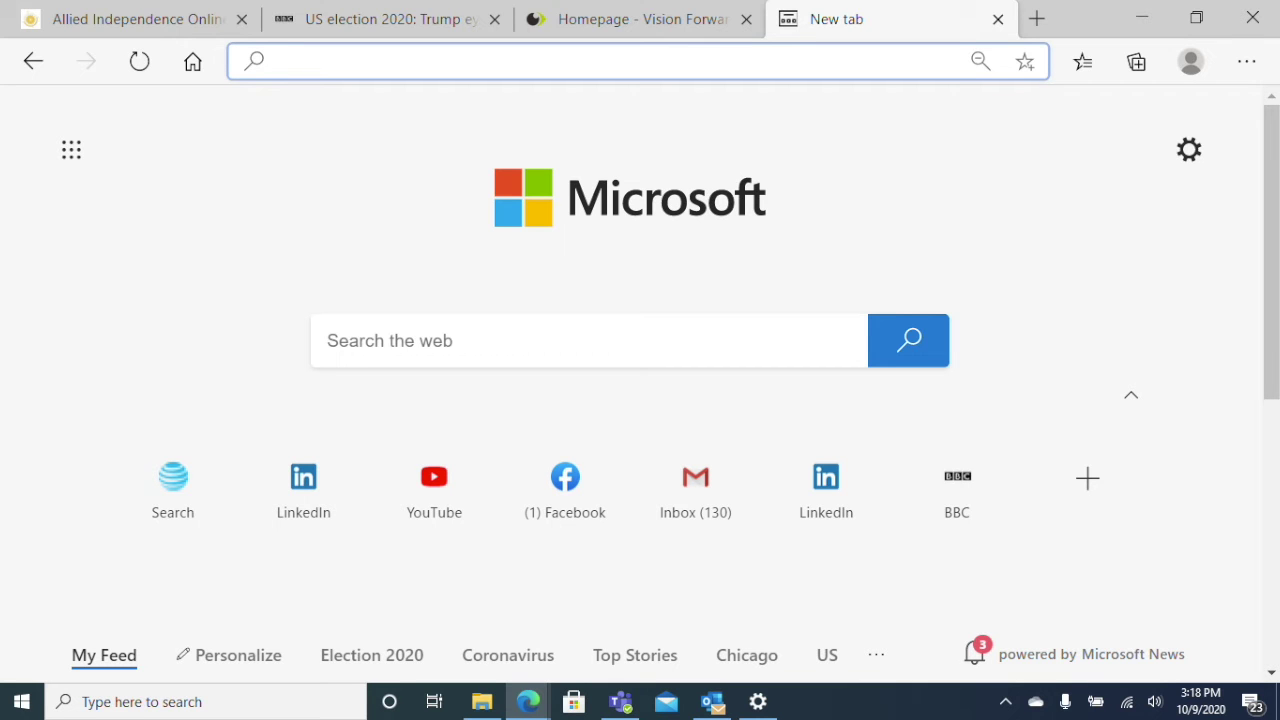
key("super+Down")
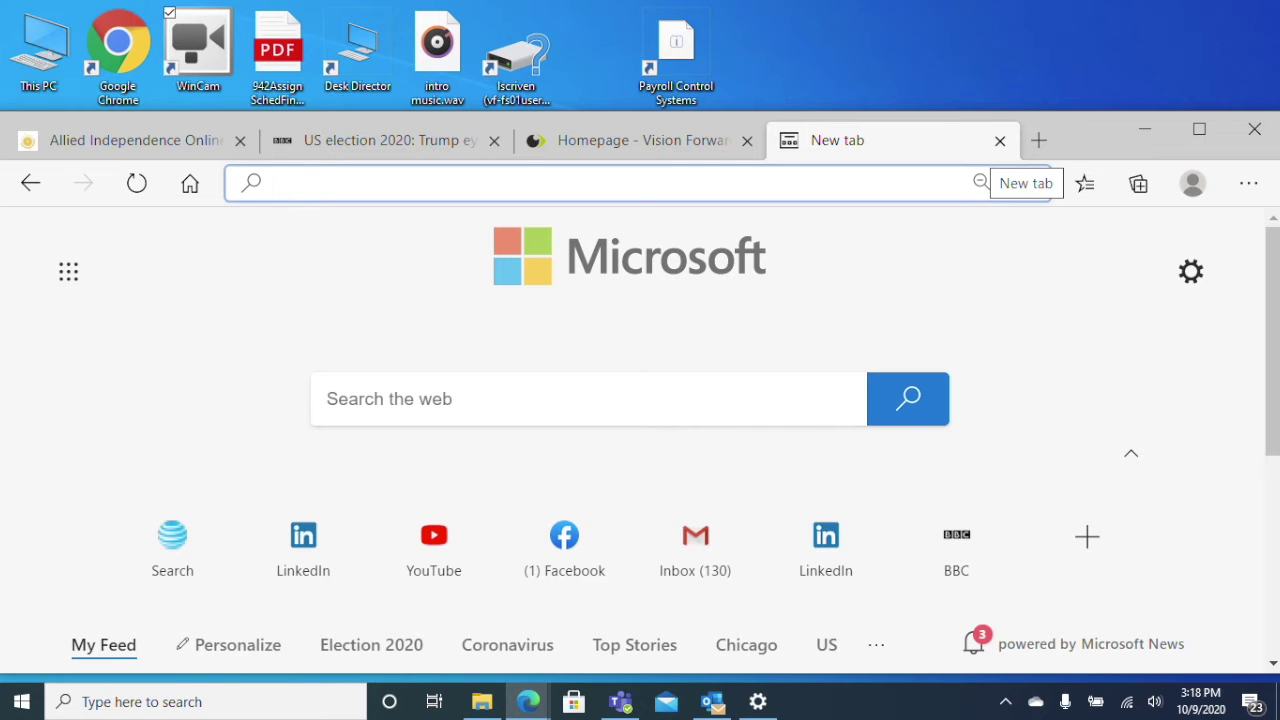
key("super+Down")
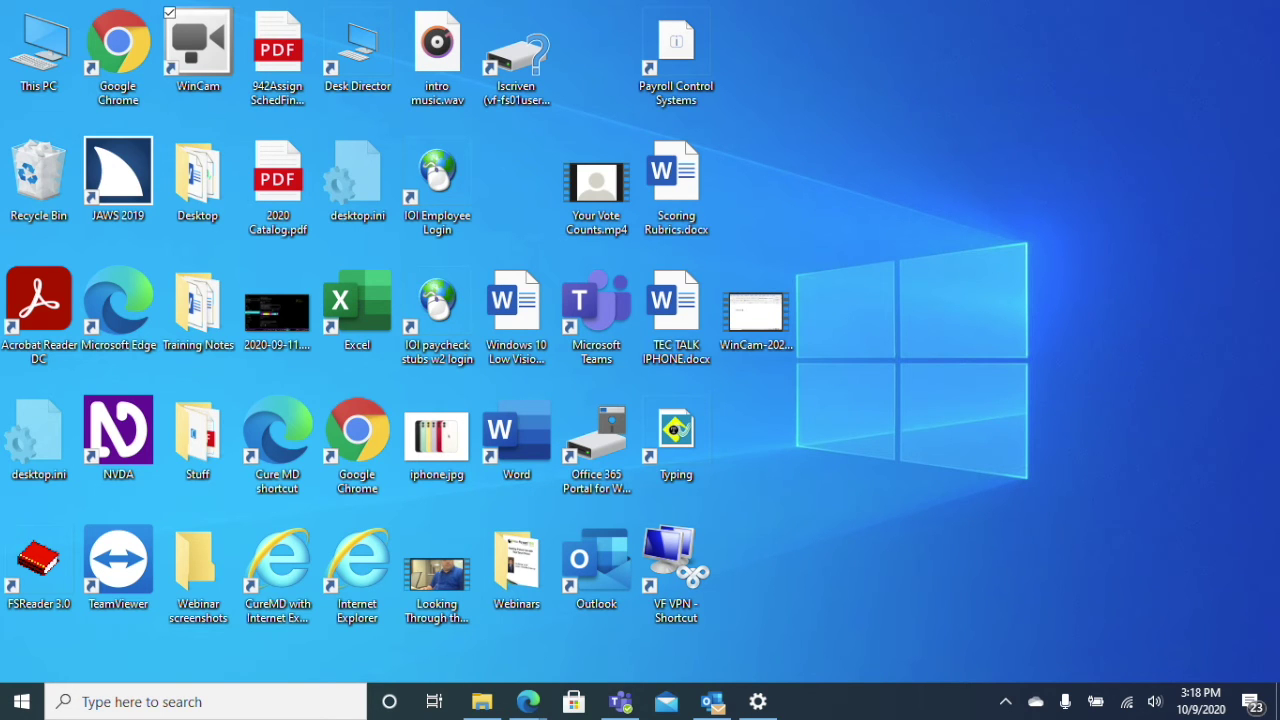
key("alt+Tab")
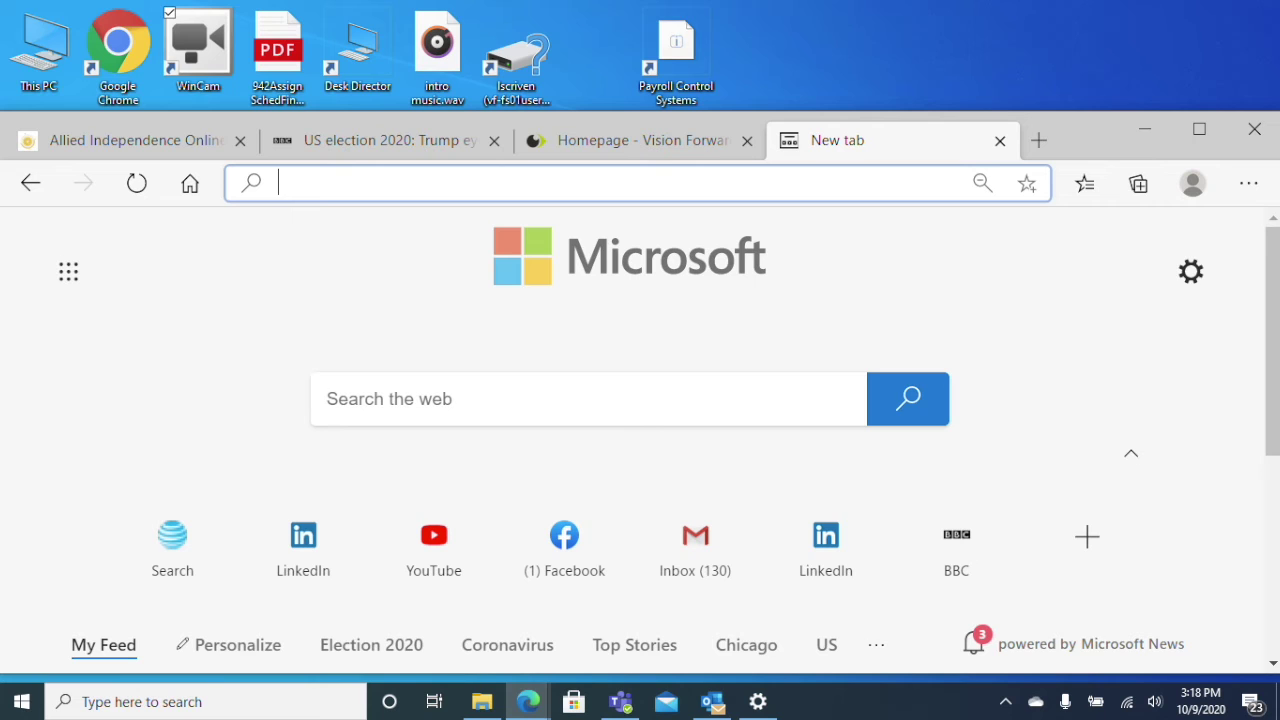
key("super+Up")
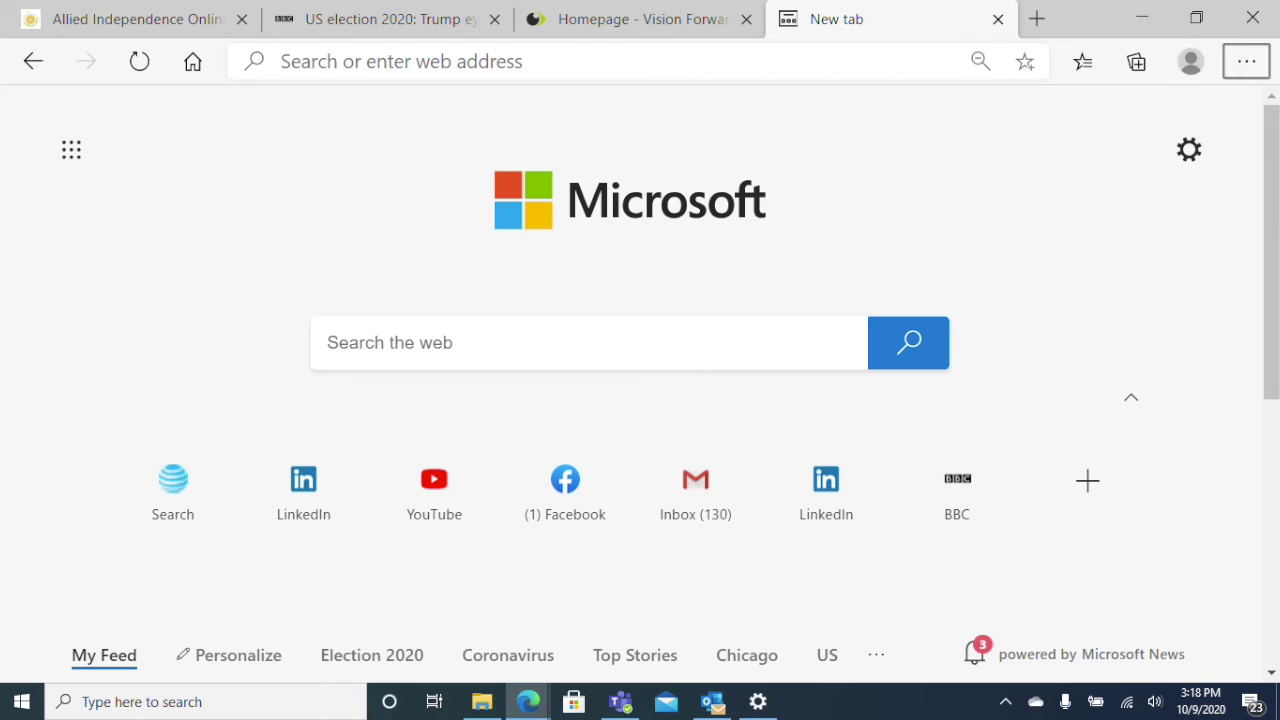
mouse_move(173, 490)
key("Tab")
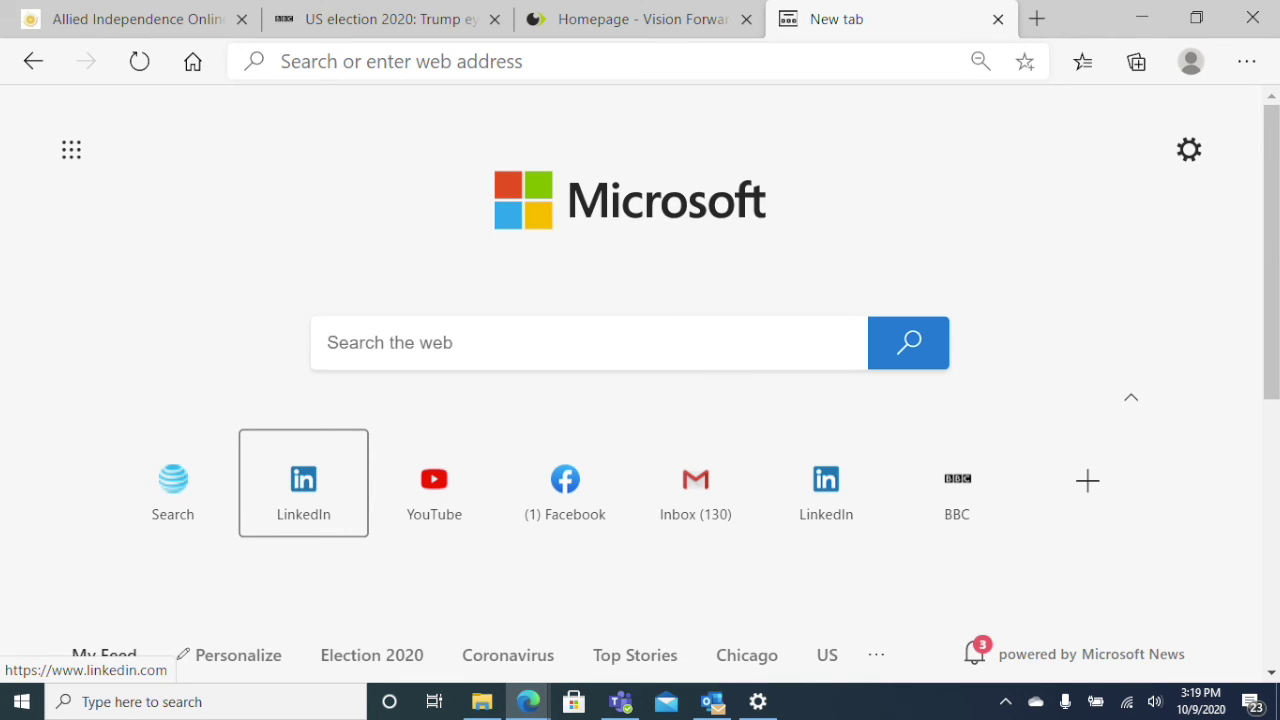
key("ctrl+l")
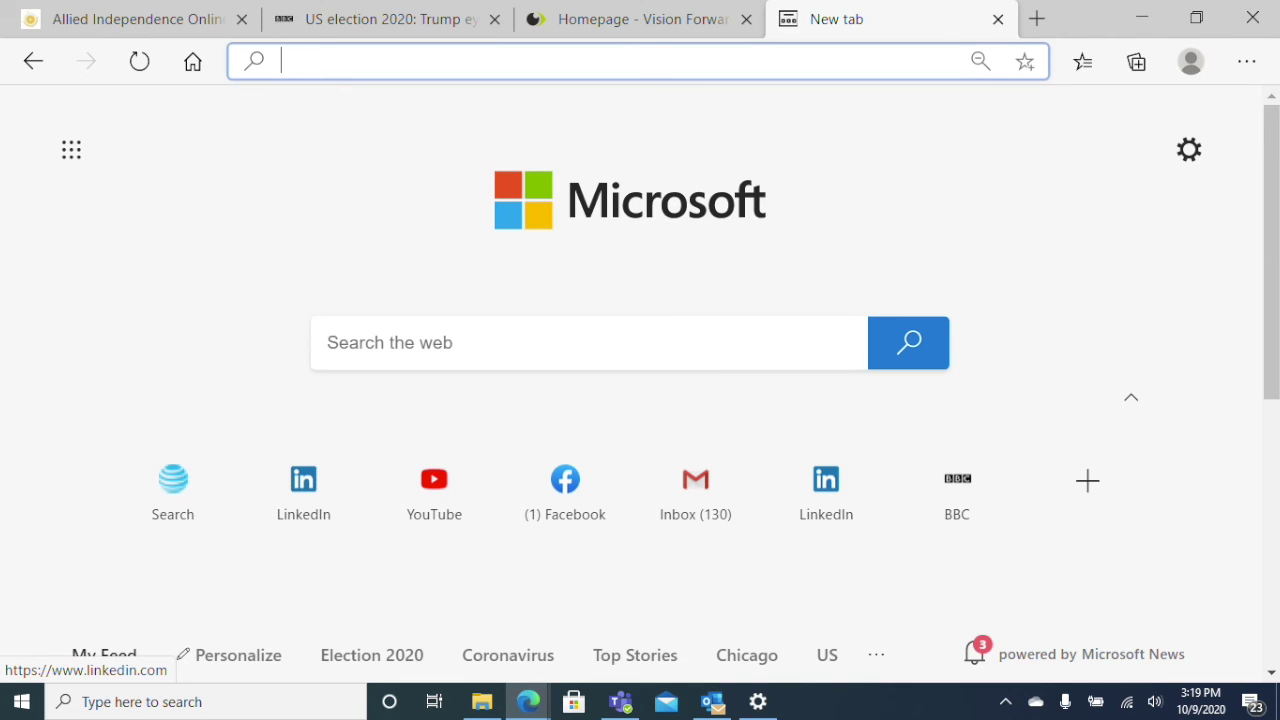